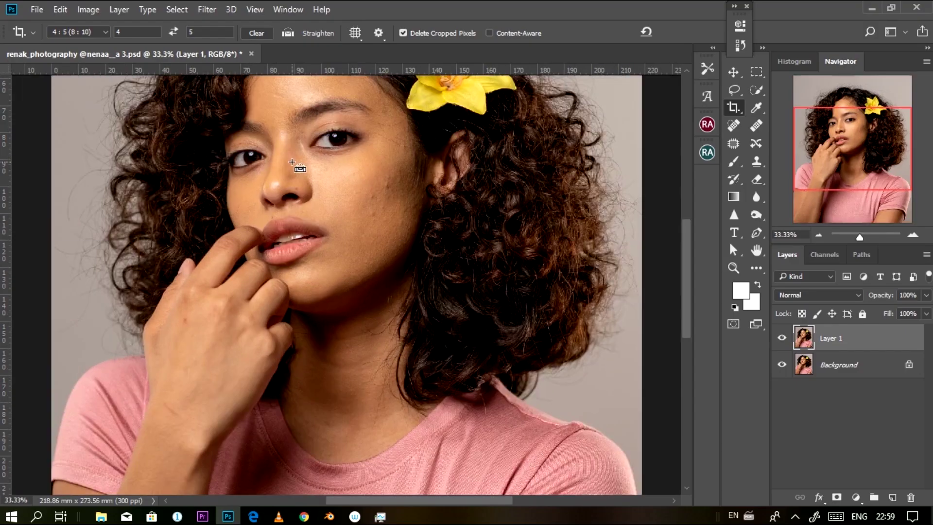
key("ctrl+plus")
key("ctrl+plus")
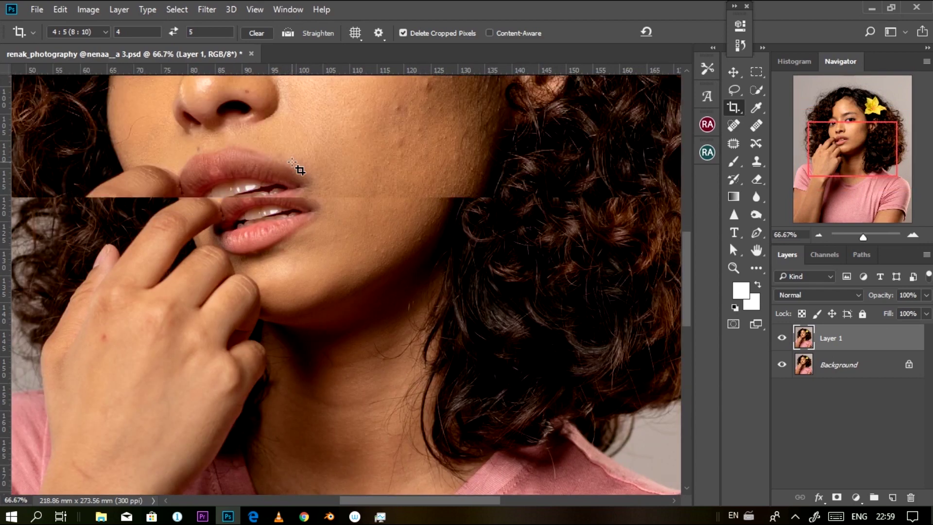
Step: Zoom in on the face and spot-heal the small blemishes on the forehead
left_click_drag(850, 153, 841, 113)
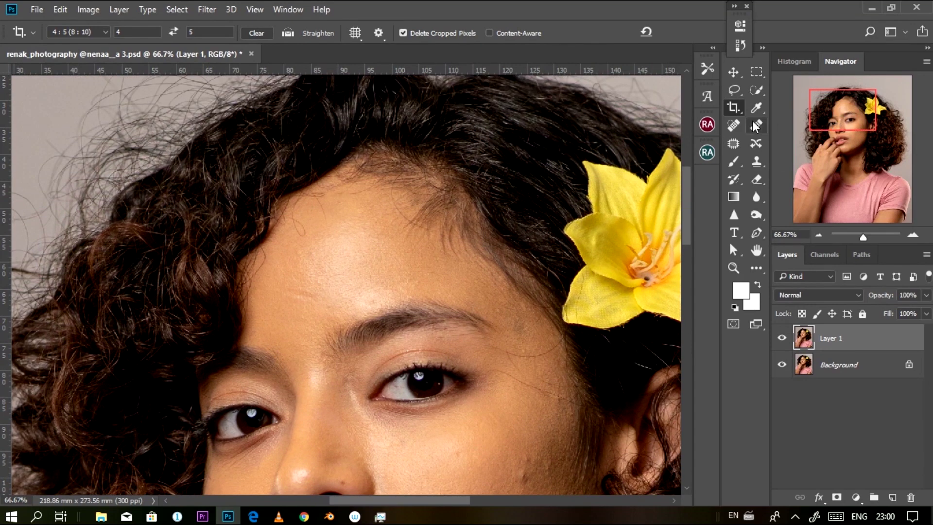
left_click(735, 126)
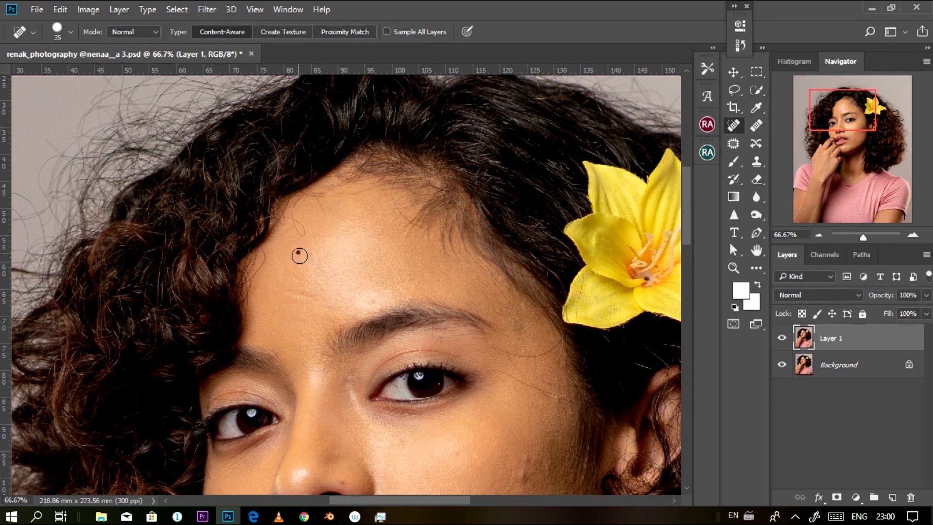
left_click(313, 252)
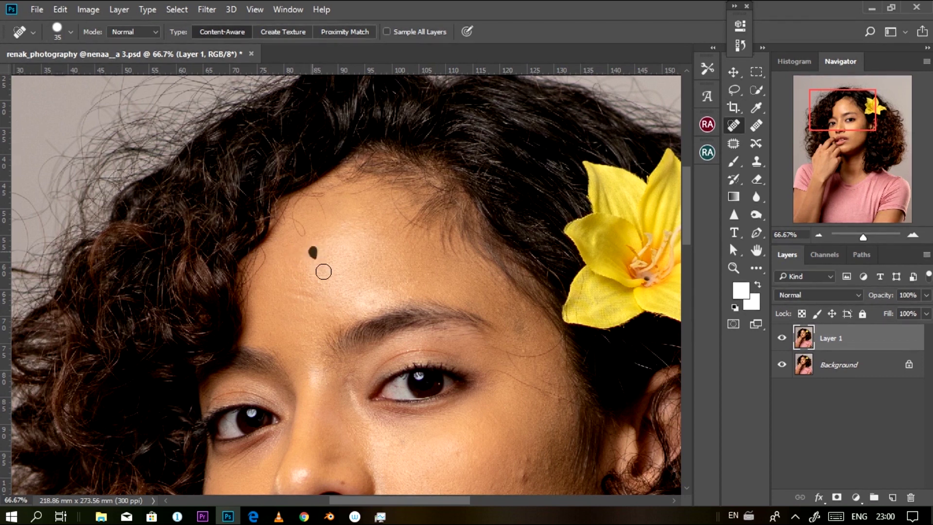
left_click_drag(329, 305, 337, 306)
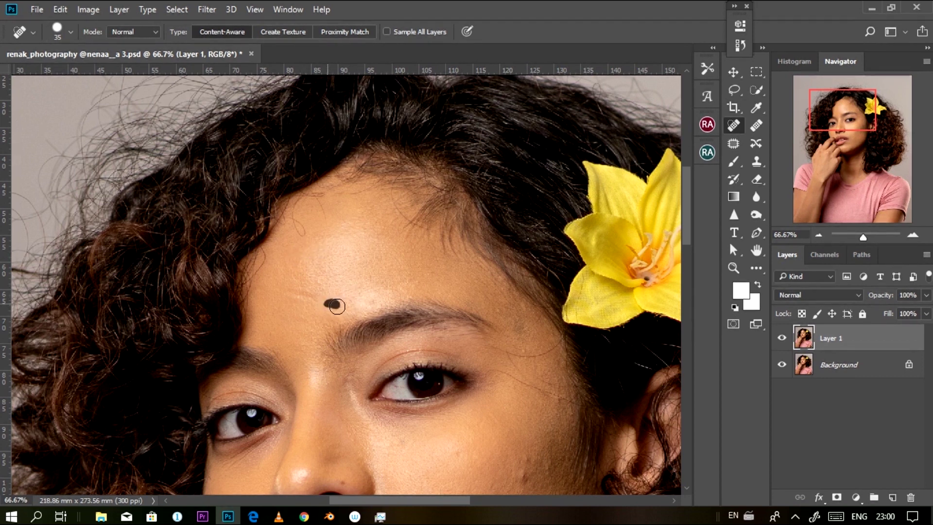
left_click_drag(286, 290, 303, 298)
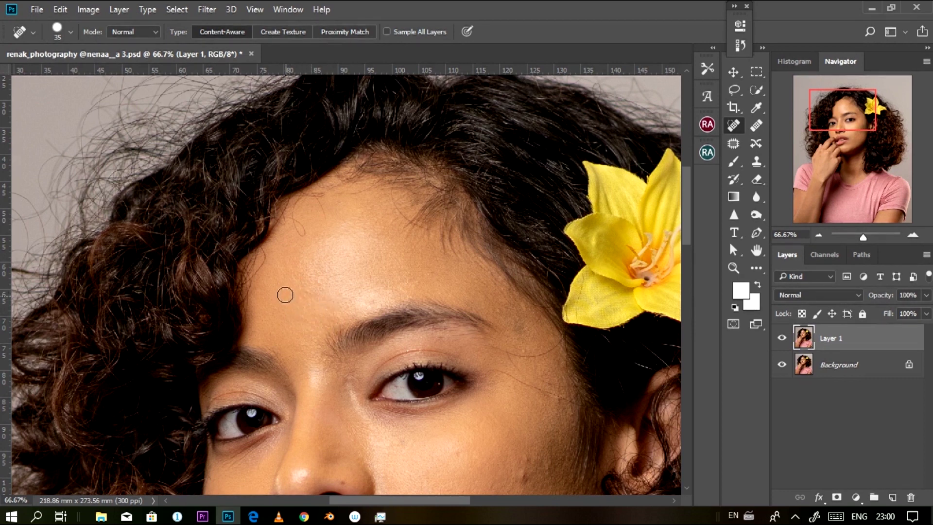
left_click(282, 291)
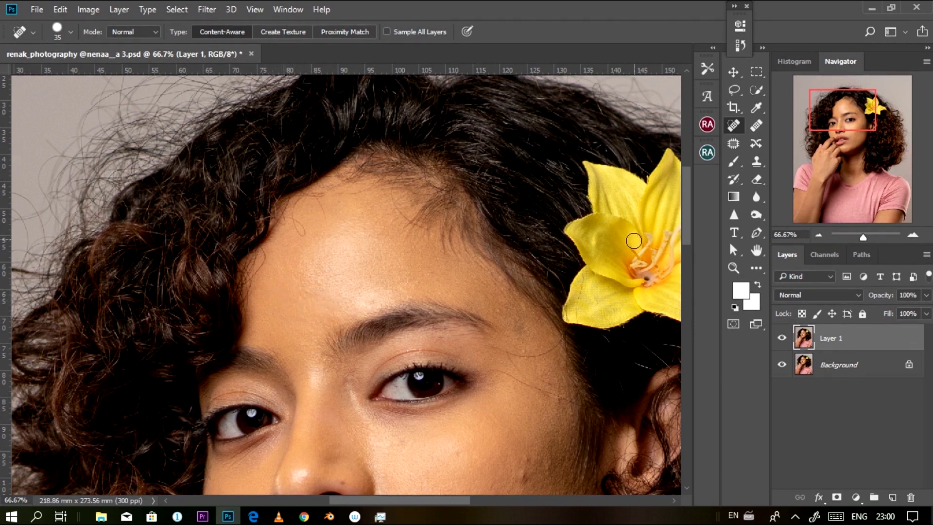
Step: Scroll up to the top of the head and heal the stray hairs and marks along the hairline
scroll(272, 166, "down", 4)
scroll(272, 165, "right", 2)
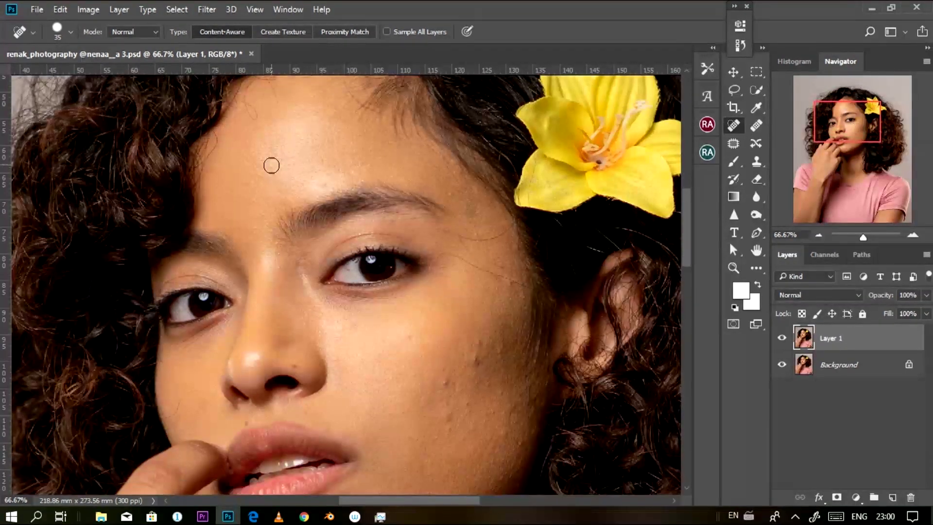
left_click_drag(372, 142, 414, 268)
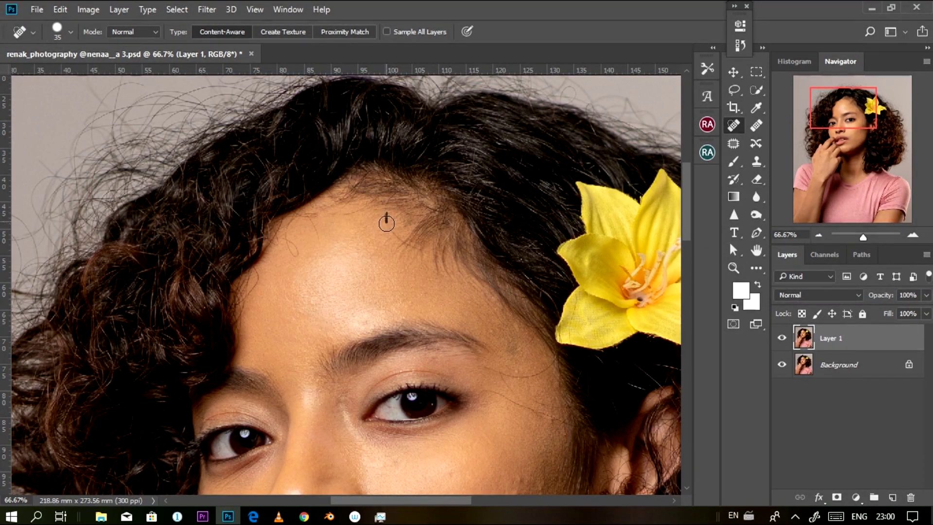
left_click_drag(386, 224, 426, 258)
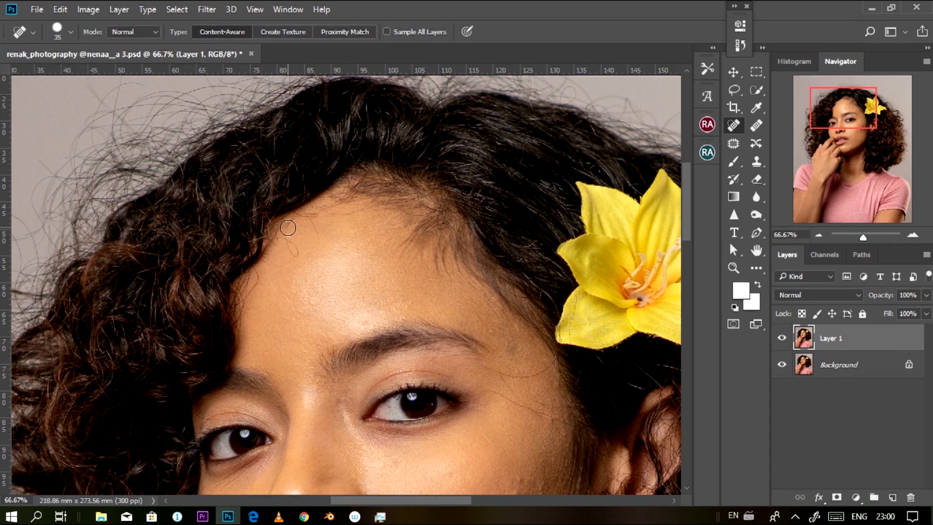
mouse_move(287, 228)
left_mouse_down()
mouse_move(296, 259)
mouse_move(273, 237)
left_mouse_up()
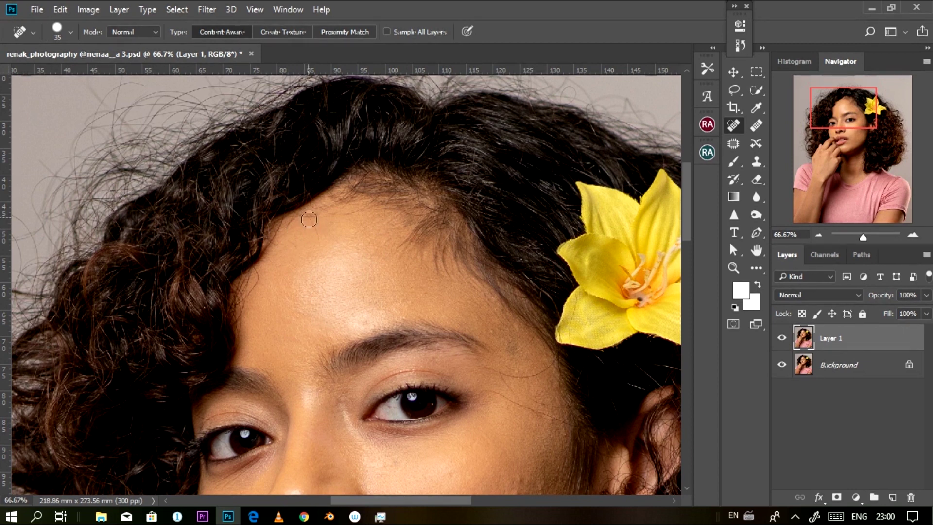
left_click_drag(309, 219, 321, 246)
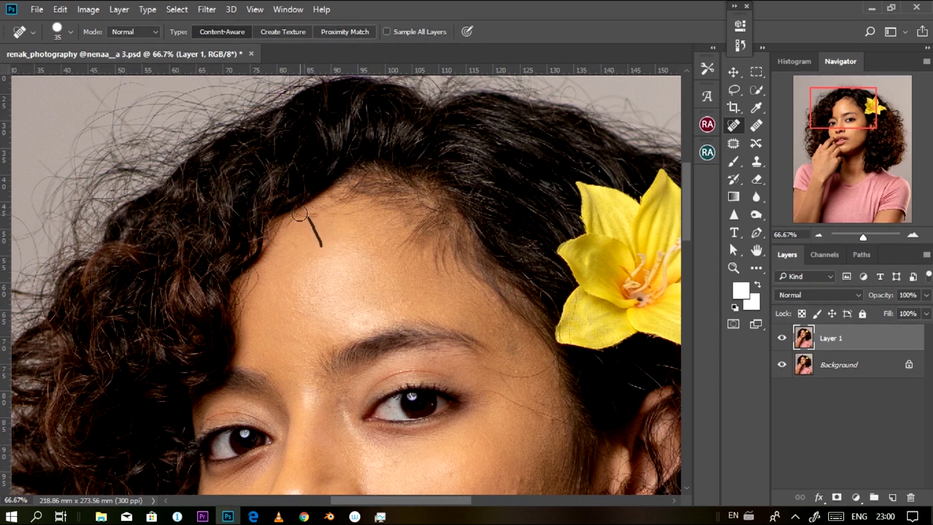
left_click_drag(299, 213, 327, 217)
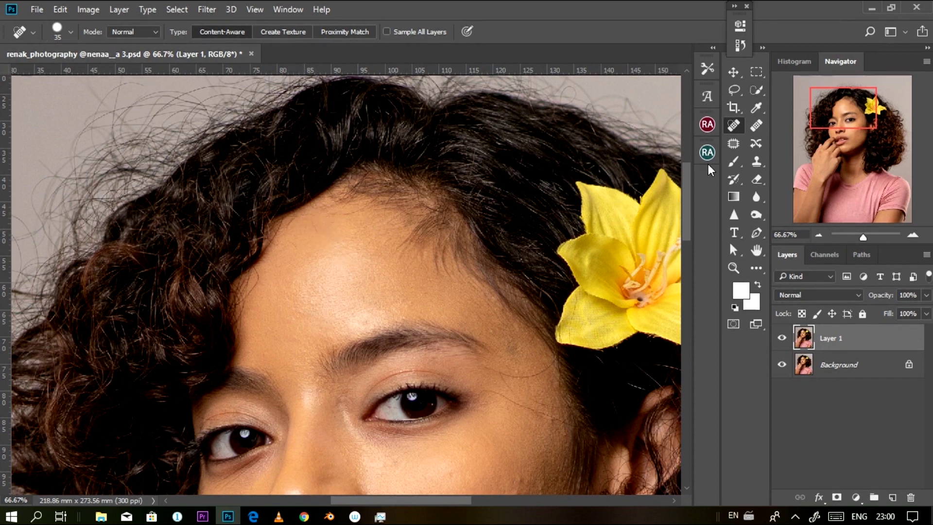
Step: Pan down to the cheek and heal the stray hairs and short marks beside the eye and outer cheek
left_click_drag(843, 119, 850, 133)
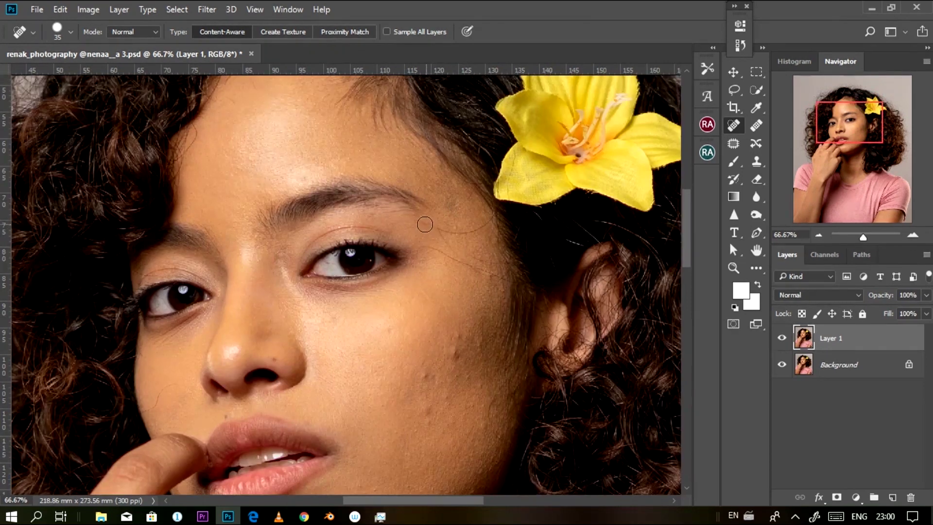
mouse_move(421, 222)
left_mouse_down()
mouse_move(471, 232)
mouse_move(489, 222)
mouse_move(440, 237)
mouse_move(461, 258)
mouse_move(475, 257)
left_mouse_up()
mouse_move(451, 225)
left_mouse_down()
mouse_move(470, 253)
mouse_move(503, 265)
left_mouse_up()
left_click_drag(427, 246, 508, 280)
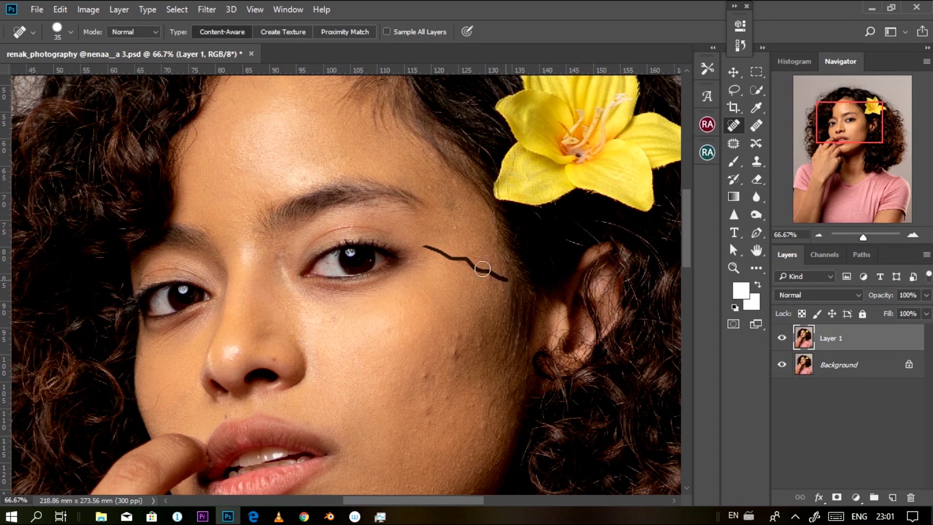
mouse_move(458, 260)
left_mouse_down()
mouse_move(491, 277)
mouse_move(487, 268)
left_mouse_up()
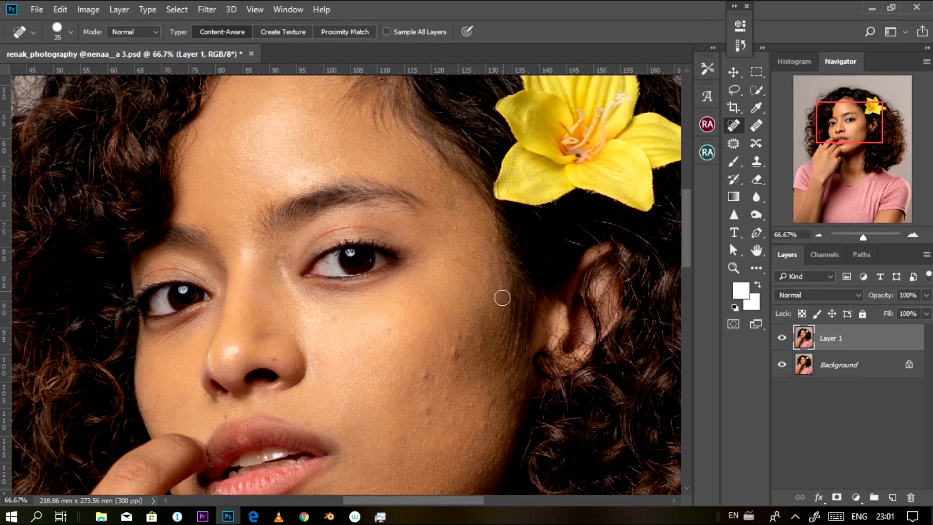
left_click_drag(460, 262, 469, 267)
left_click_drag(462, 234, 459, 231)
left_click(432, 191)
left_click_drag(443, 202, 454, 207)
left_click_drag(846, 130, 851, 142)
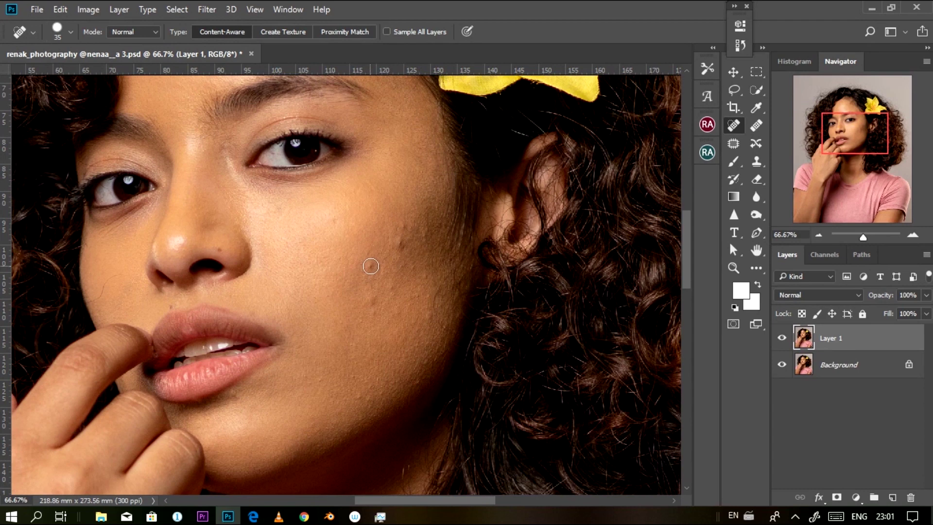
Step: Spot-heal the scattered blemishes across the middle and lower cheek near the jaw
left_click(371, 266)
left_click(375, 313)
left_click(386, 290)
left_click(397, 311)
left_click(427, 317)
left_click(416, 292)
left_click(426, 279)
left_click(424, 233)
left_click(399, 243)
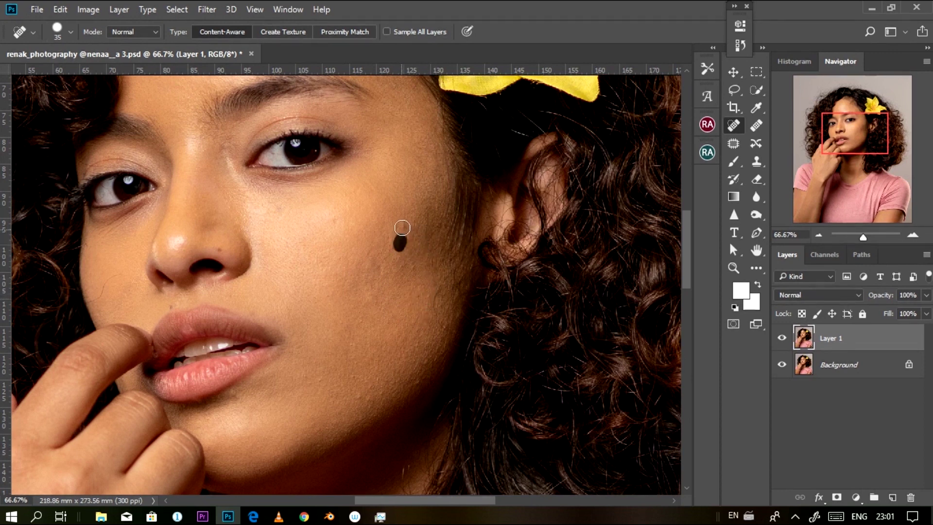
left_click(403, 227)
Step: Heal the remaining spots toward the mouth and below the eye, plus the dark line at the cheek edge
left_click(413, 268)
left_click(407, 238)
left_click(382, 271)
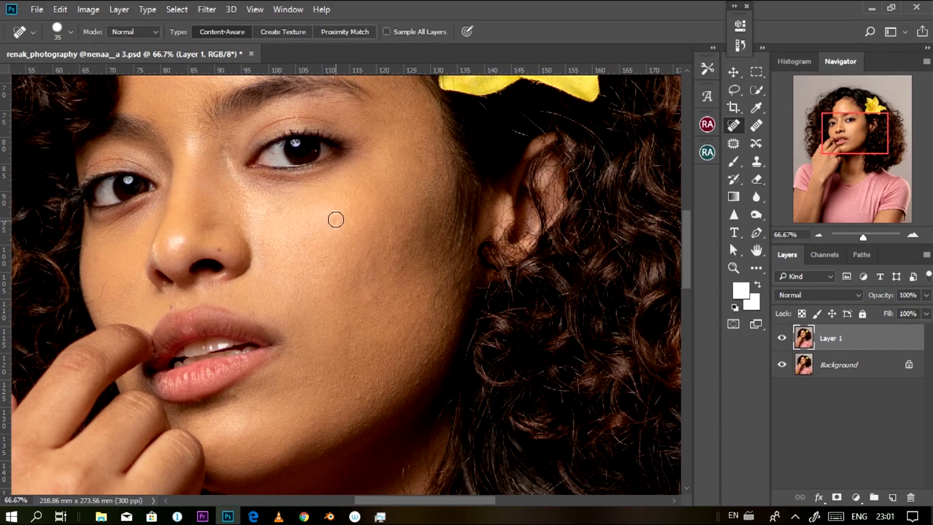
left_click(338, 220)
left_click(382, 271)
left_click(371, 287)
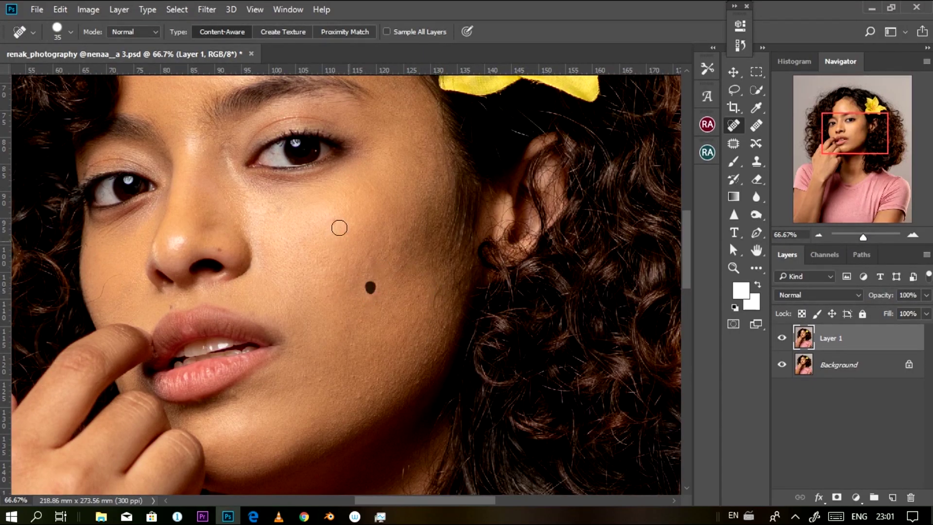
left_click(336, 221)
mouse_move(439, 286)
left_mouse_down()
mouse_move(434, 316)
mouse_move(449, 335)
left_mouse_up()
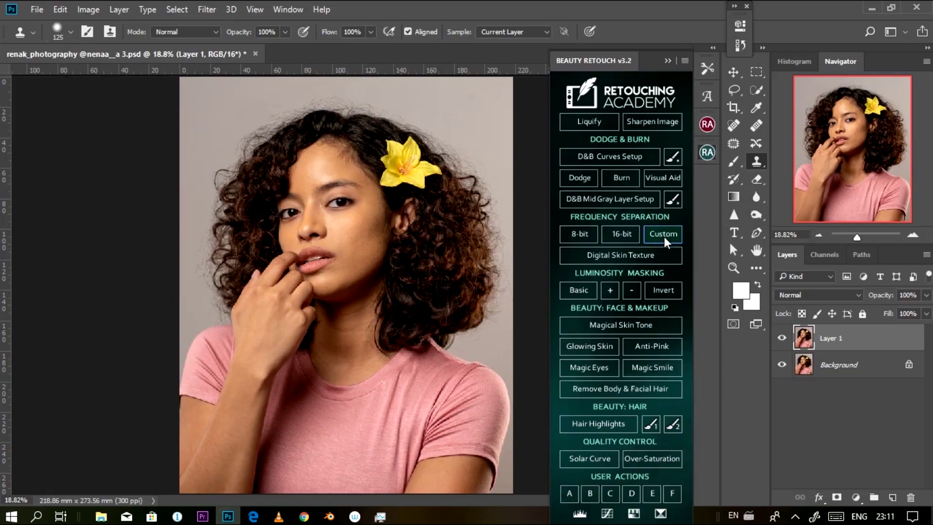
Step: Run the Custom frequency separation with High Pass radius 4.6 and Gaussian Blur radius 4.5
left_click(665, 238)
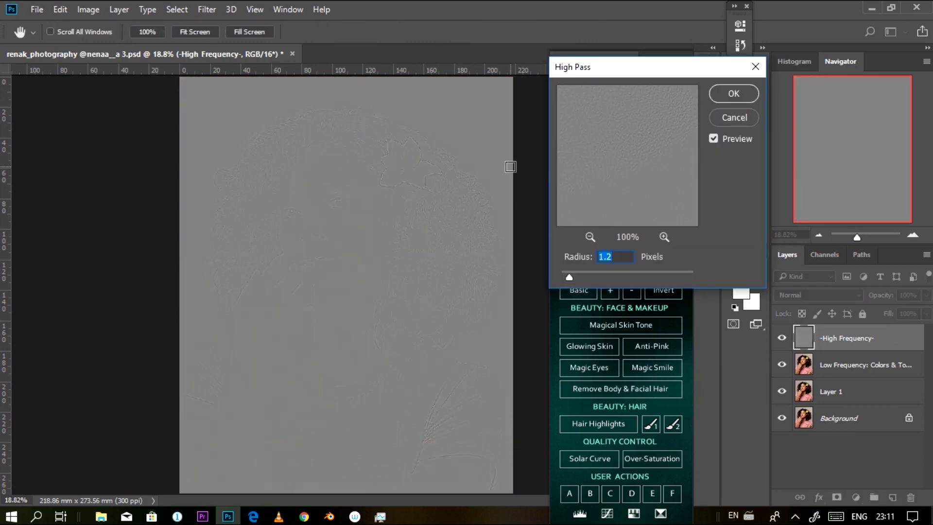
type("4.6")
key("Return")
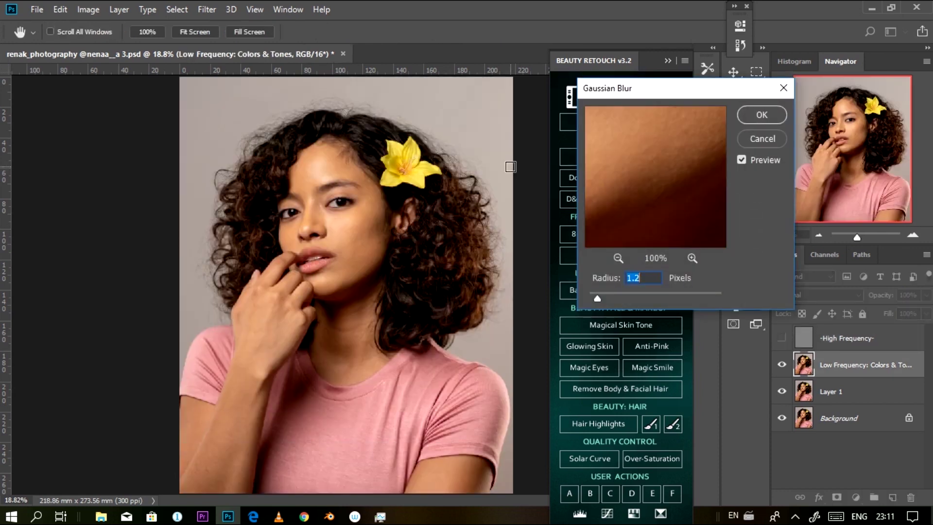
type("4")
type(".5")
key("Return")
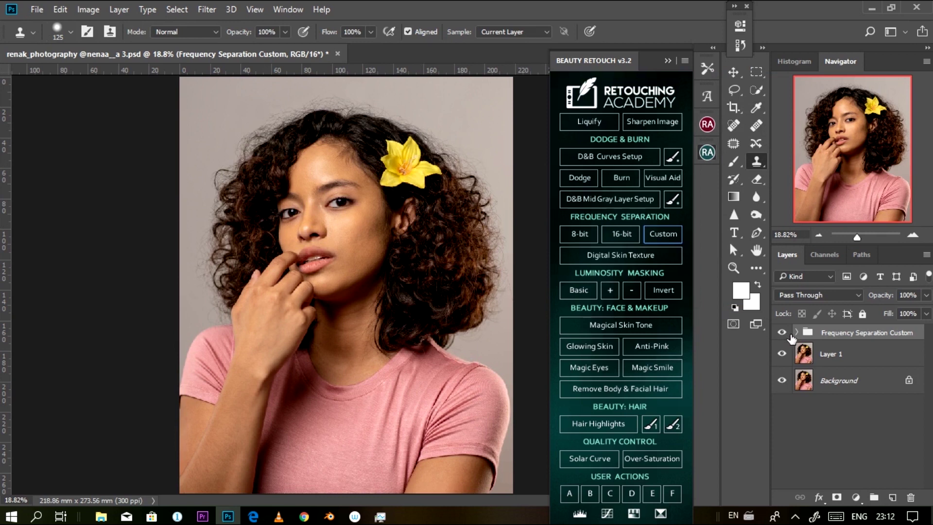
Step: Expand the frequency separation group, select Low Frequency, and switch to the Mixer Brush with lower wetness
left_click(797, 334)
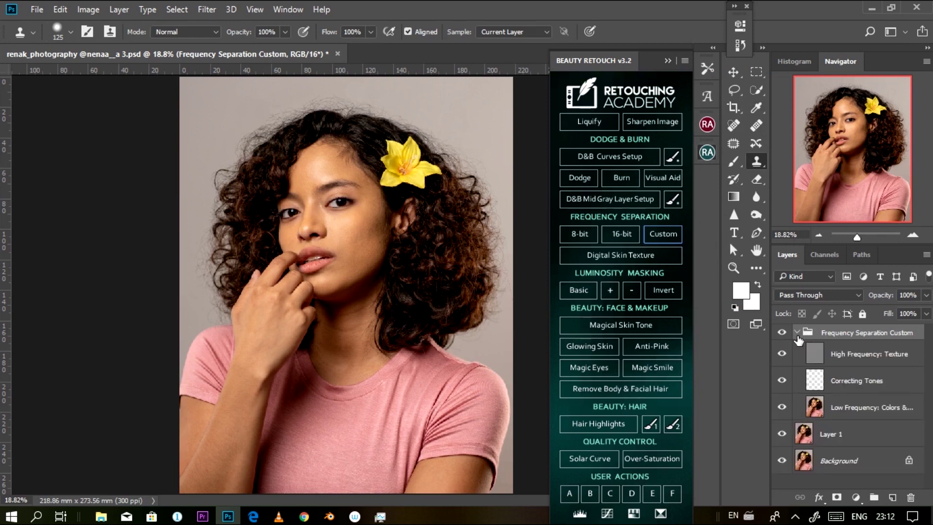
left_click(852, 412)
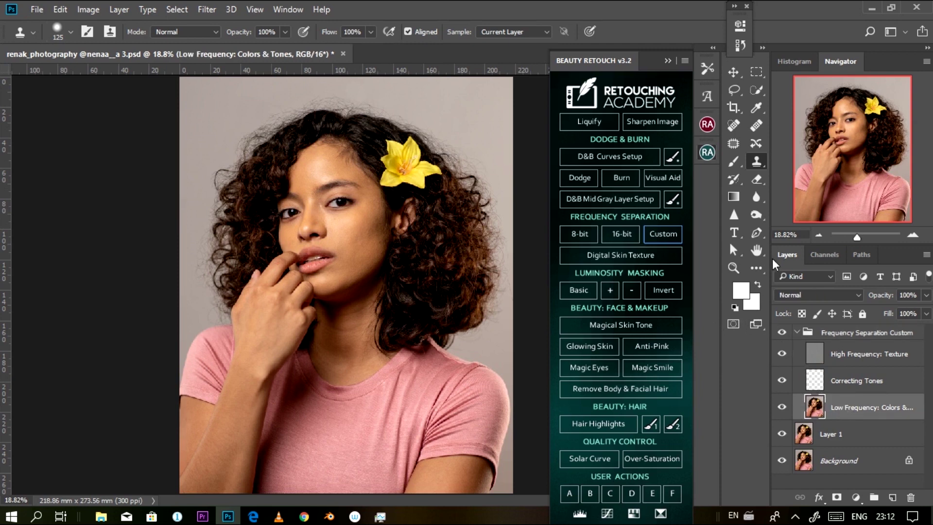
left_click(756, 268)
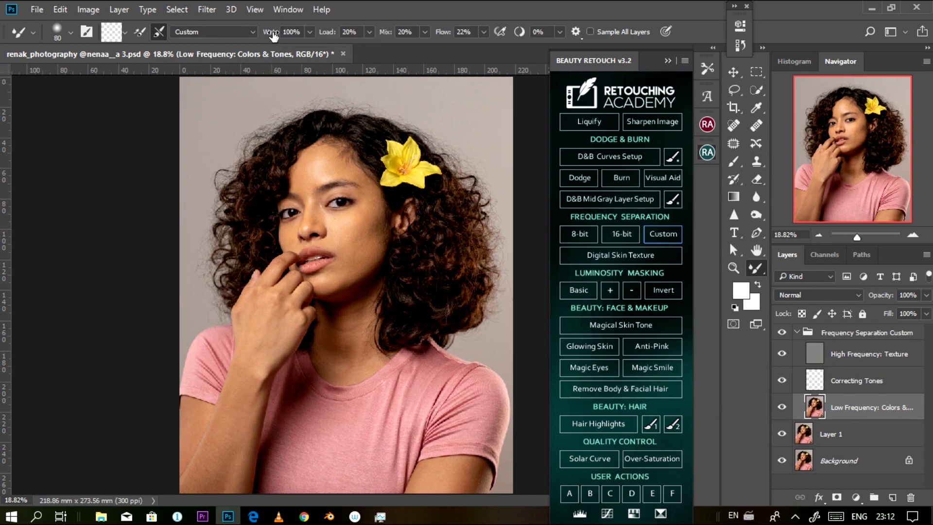
left_click_drag(273, 35, 228, 47)
Step: Set the mixer brush Load to 30% and its Mix amount to 30%
left_click_drag(324, 33, 331, 34)
left_click_drag(331, 34, 330, 36)
left_click_drag(385, 36, 393, 39)
left_click(856, 497)
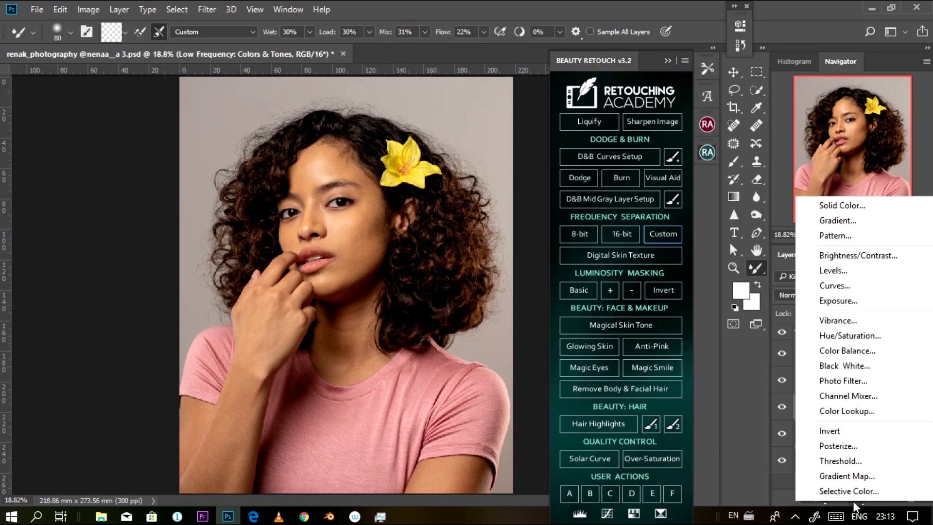
left_click(853, 501)
left_click(795, 519)
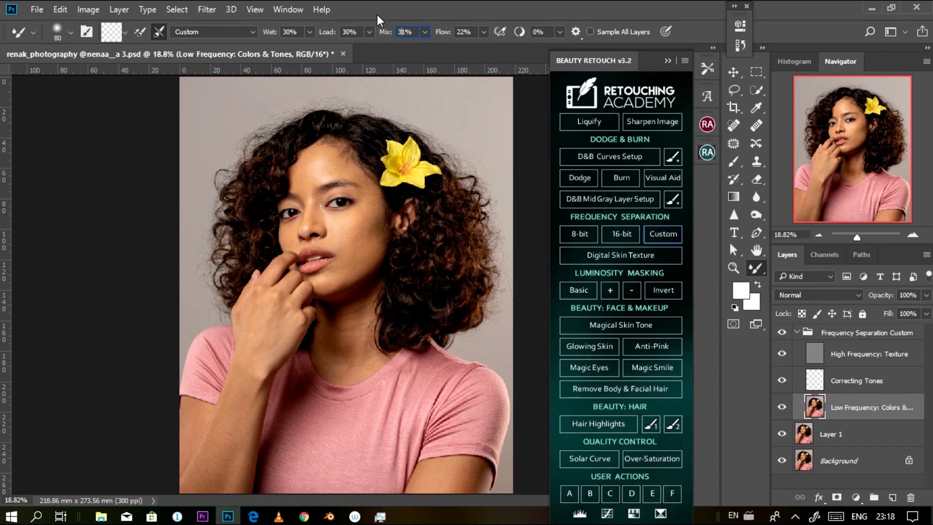
key("Delete")
type("0")
scroll(325, 336, "up", 3)
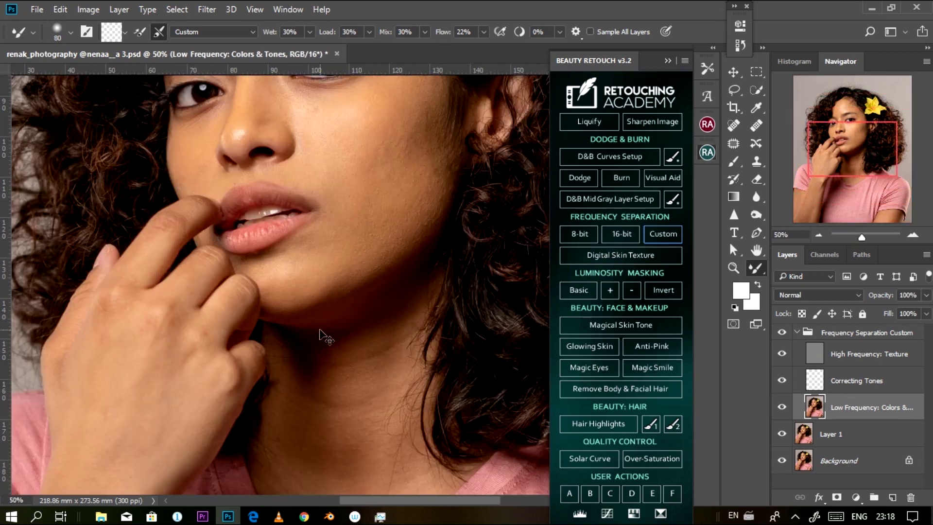
Step: Blend the forehead tones at 100% zoom with a 100 then 90 brush, comparing the group on and off
scroll(322, 331, "up", 1)
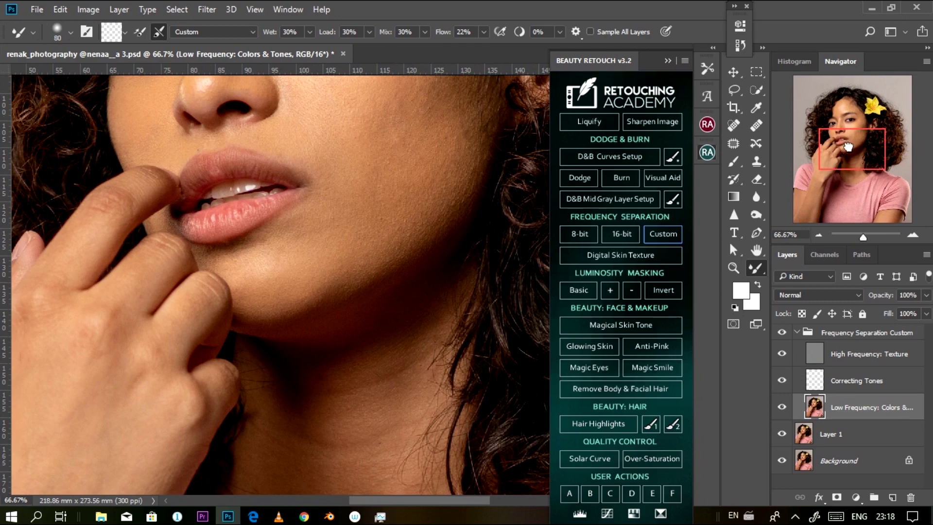
left_click_drag(848, 147, 842, 107)
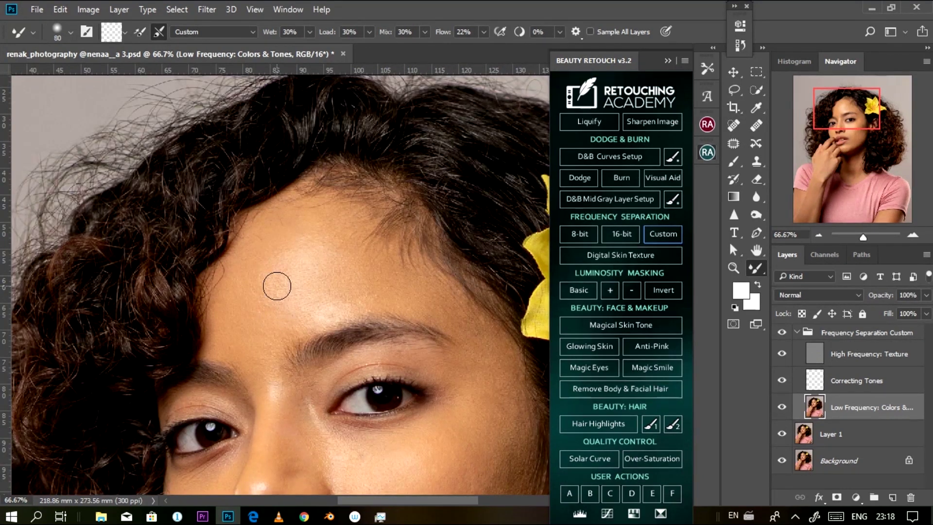
key("bracketright")
key("bracketright")
key("bracketright")
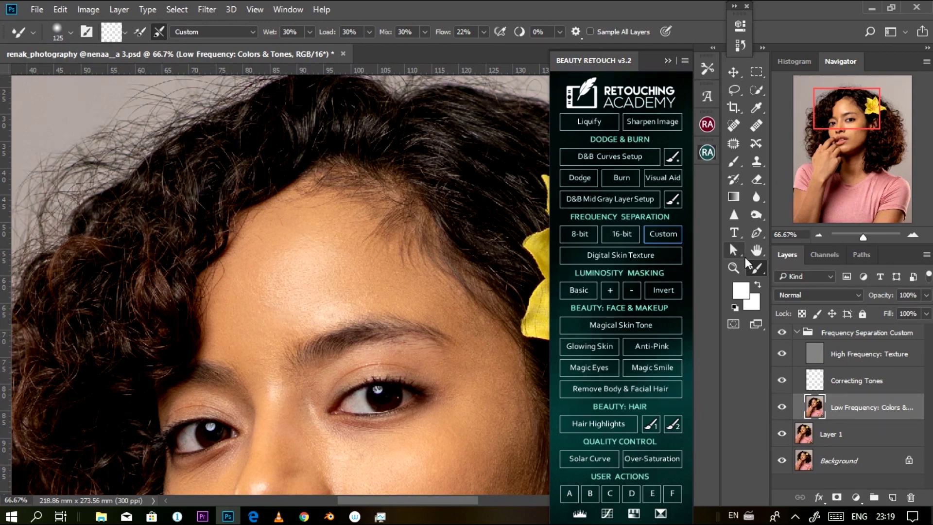
key("ctrl+1")
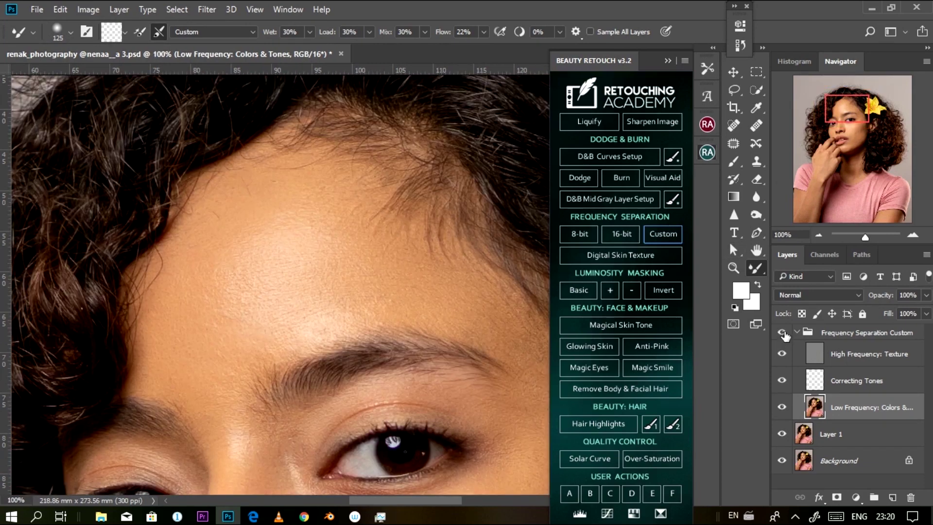
left_click(782, 333)
left_click(782, 333)
left_click(783, 333)
key("bracketleft")
key("bracketleft")
Step: Blend the brow on the flower side of the forehead, shrinking the brush to 70 and comparing
mouse_move(843, 113)
left_mouse_down()
mouse_move(859, 128)
mouse_move(857, 118)
left_mouse_up()
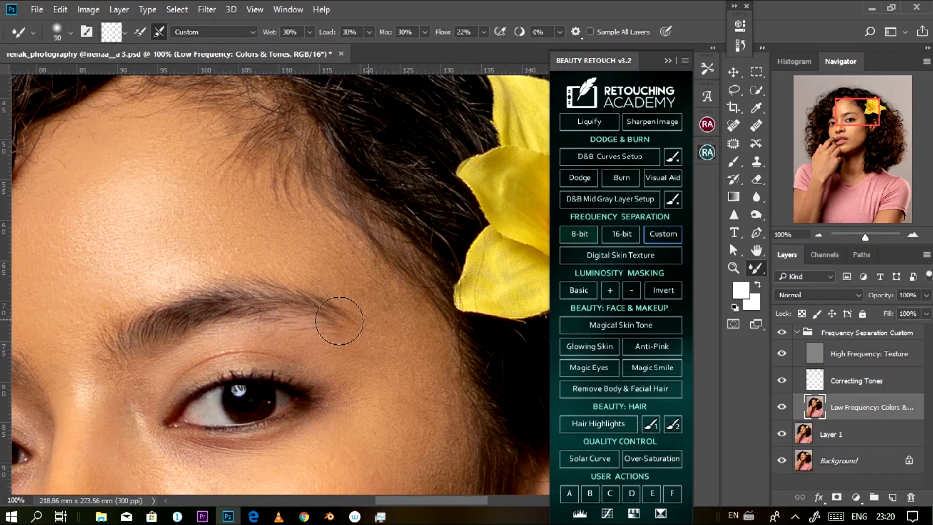
left_click(782, 334)
left_click(783, 332)
left_click(784, 333)
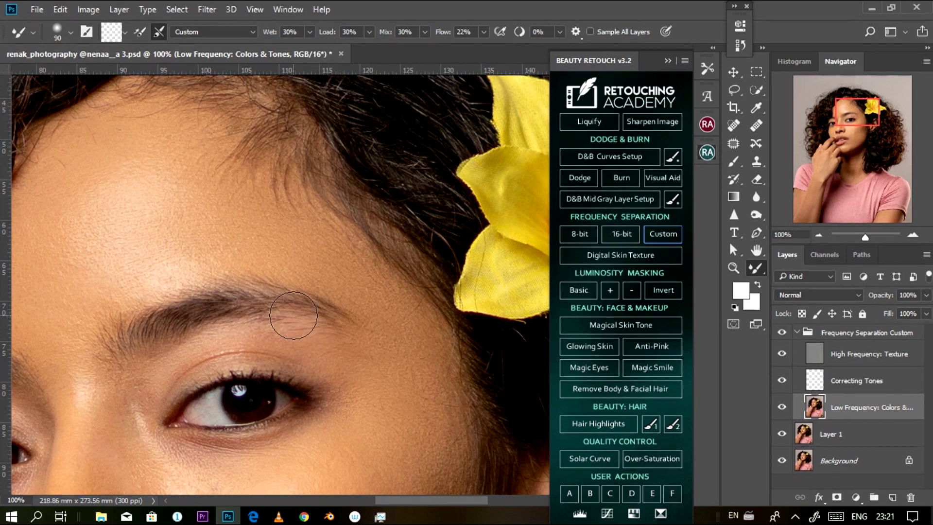
key("bracketleft")
key("bracketleft")
left_click(781, 335)
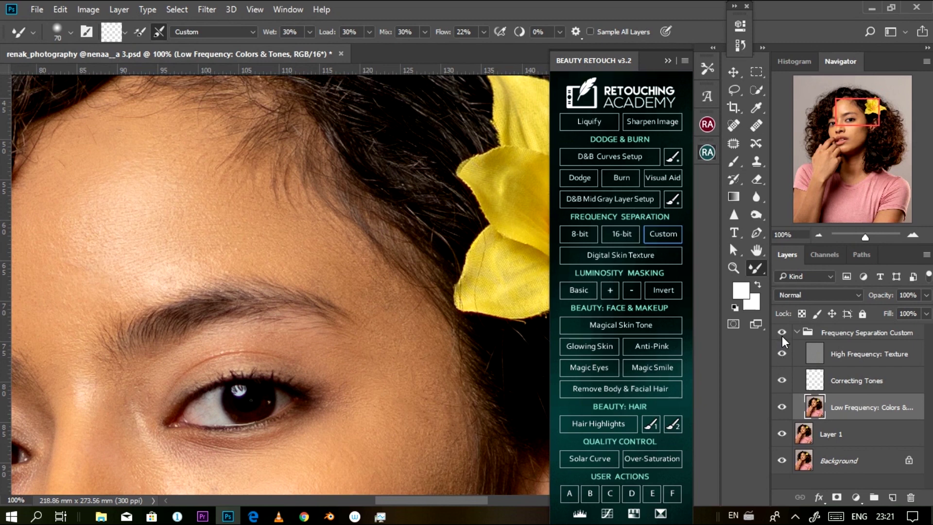
left_click(780, 335)
Step: Blend the left forehead, eyes and cheeks with a 90 brush, raising the flow to 23%
left_click_drag(855, 114, 846, 114)
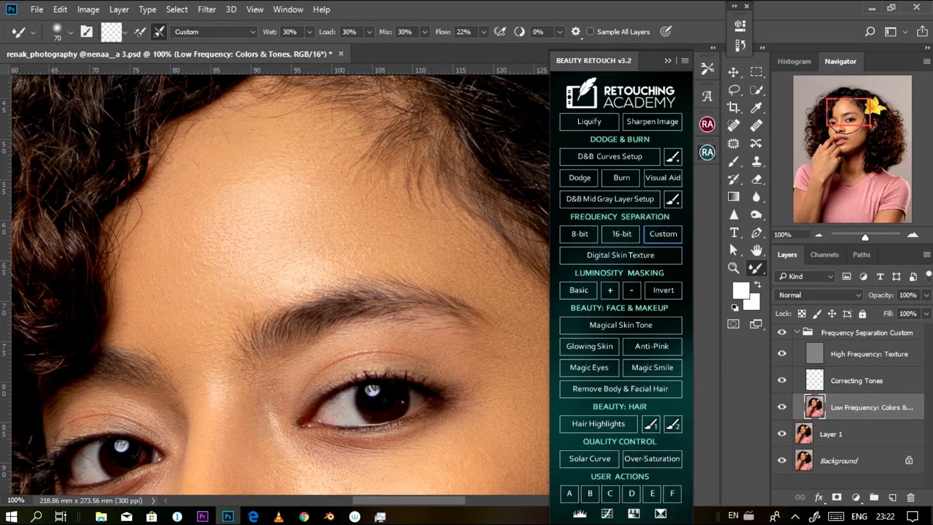
left_click_drag(845, 113, 848, 122)
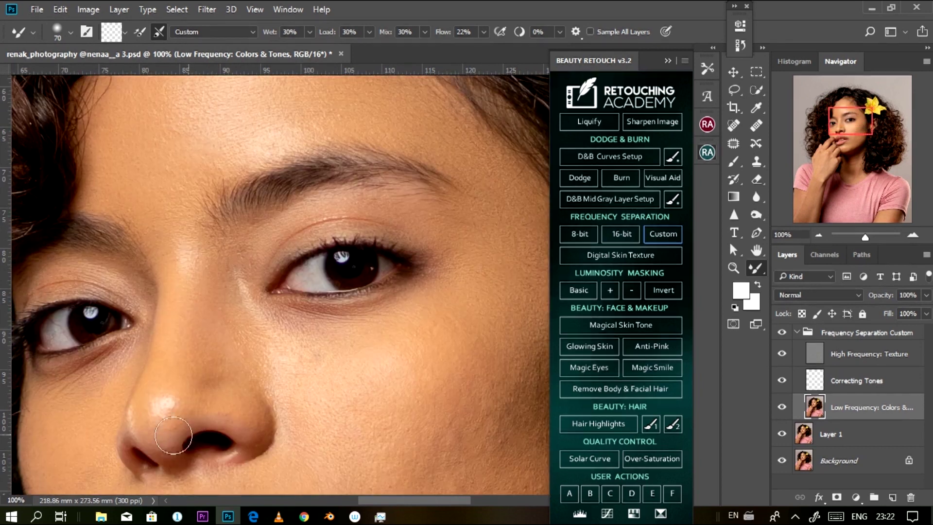
left_click(781, 333)
left_click(782, 332)
left_click(782, 332)
left_click(781, 332)
left_click_drag(848, 127, 855, 132)
key("bracketright")
key("bracketright")
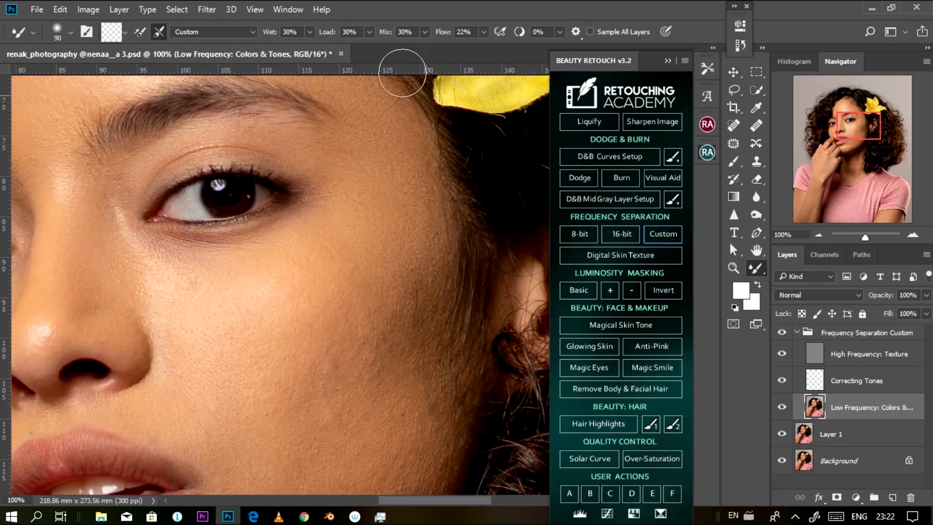
left_click_drag(441, 37, 444, 37)
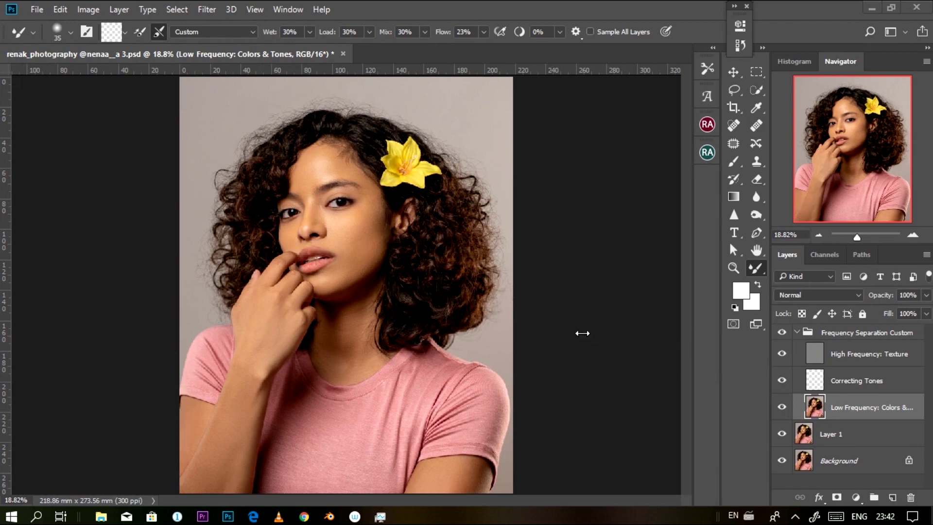
left_click(782, 334)
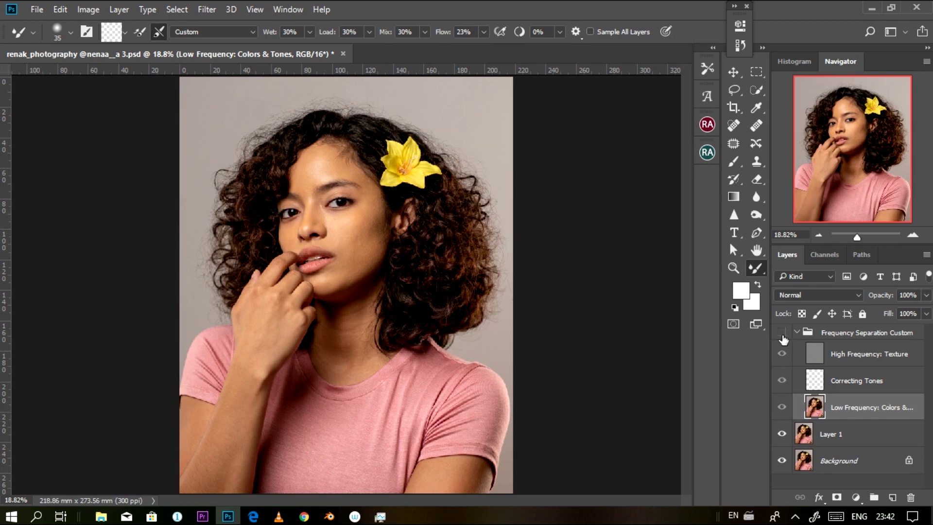
left_click(783, 334)
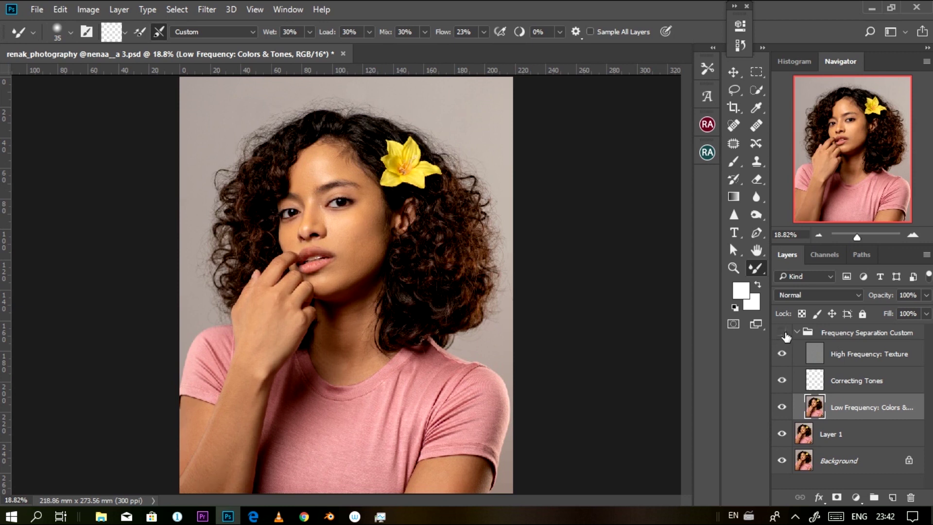
left_click(783, 334)
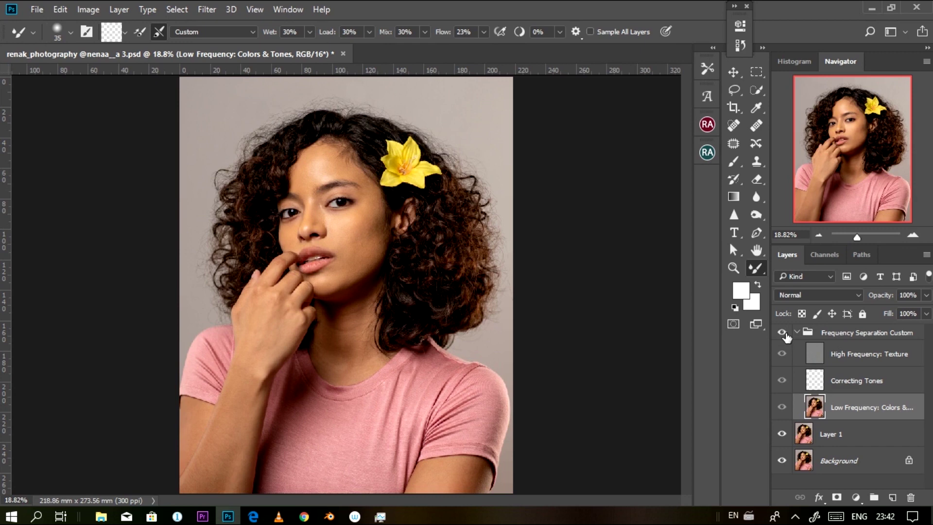
left_click(783, 334)
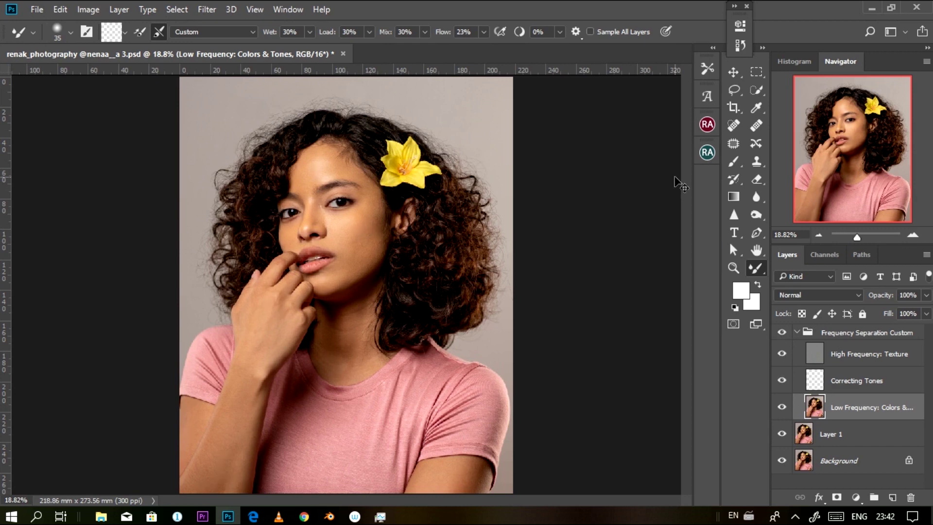
key("ctrl+plus")
key("ctrl+plus")
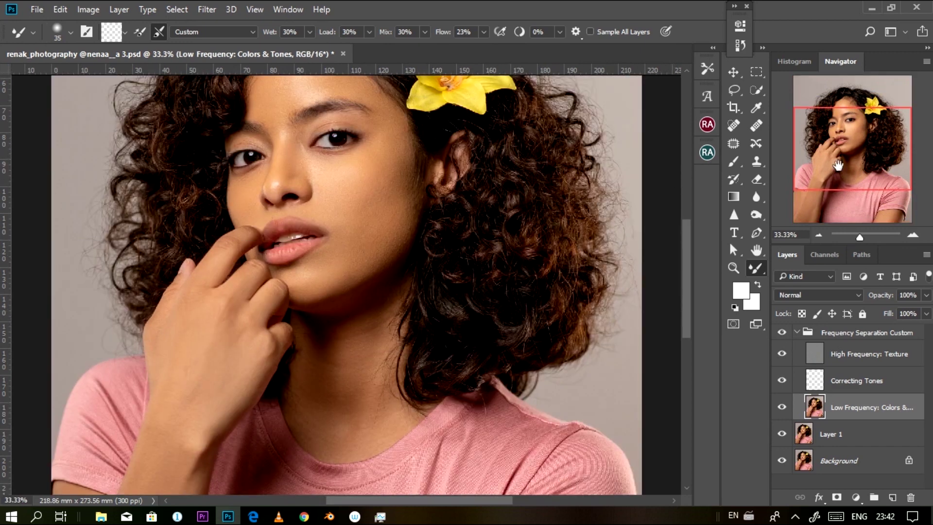
left_click_drag(838, 166, 835, 147)
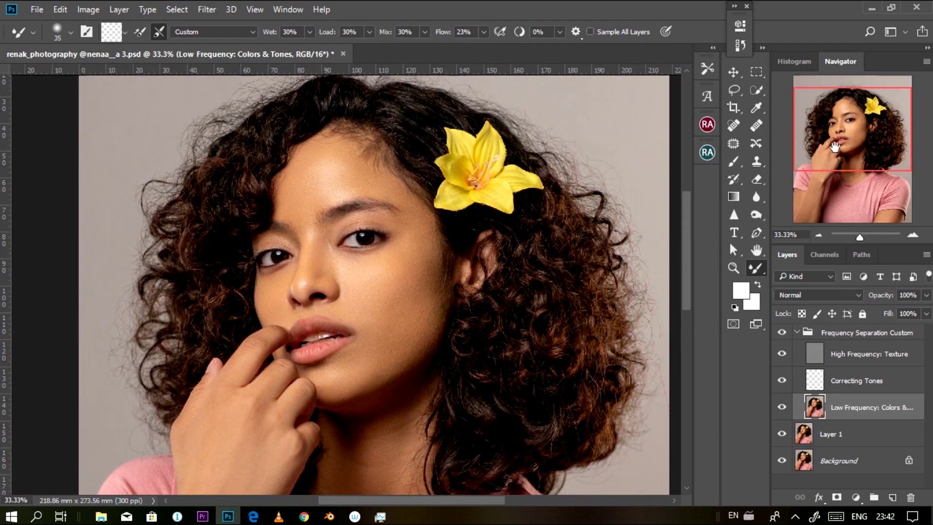
left_click(782, 332)
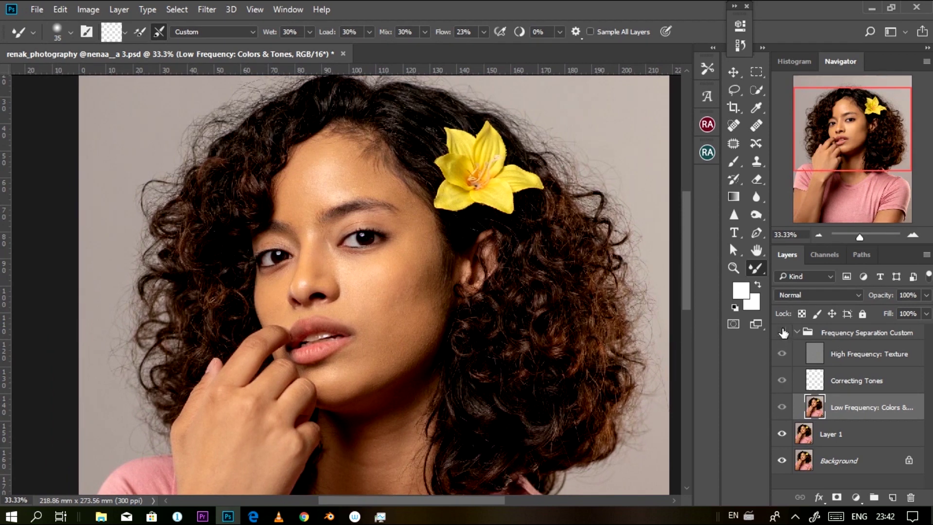
left_click(782, 332)
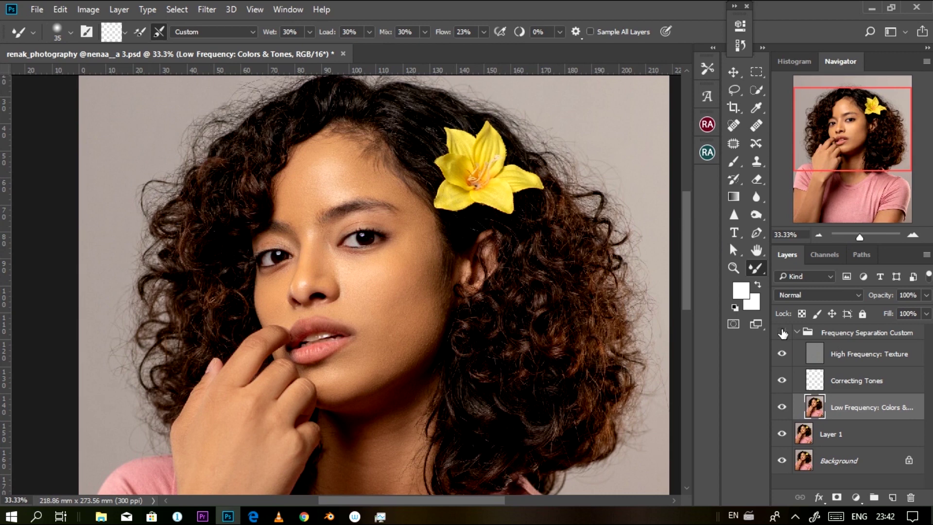
left_click(782, 332)
left_click(842, 386)
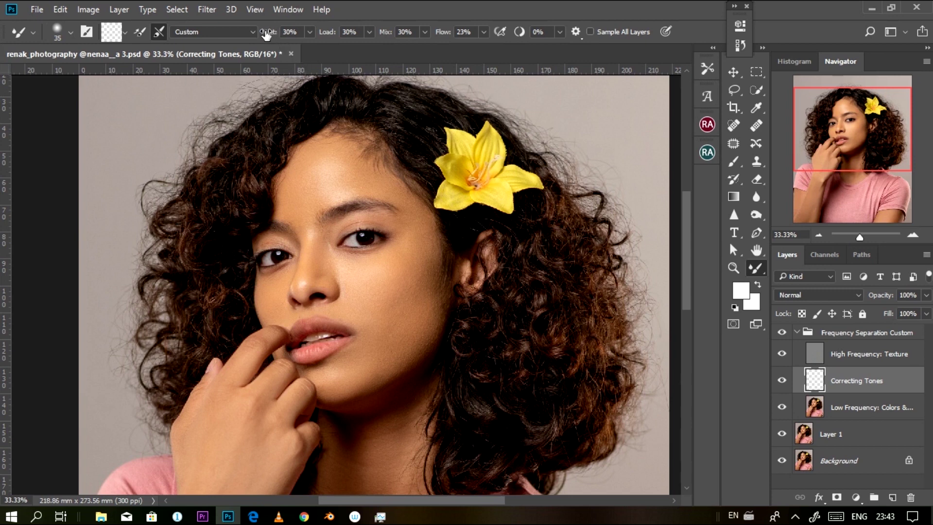
Step: Set the mixer brush to Wet 100%, Load 20%, Mix 20%, Flow 20% with Sample All Layers on
left_click_drag(265, 35, 305, 37)
left_click_drag(328, 35, 327, 36)
left_click_drag(387, 34, 384, 33)
left_click_drag(381, 34, 379, 35)
left_click_drag(443, 35, 443, 35)
left_click(590, 32)
key("ctrl+plus")
key("ctrl+plus")
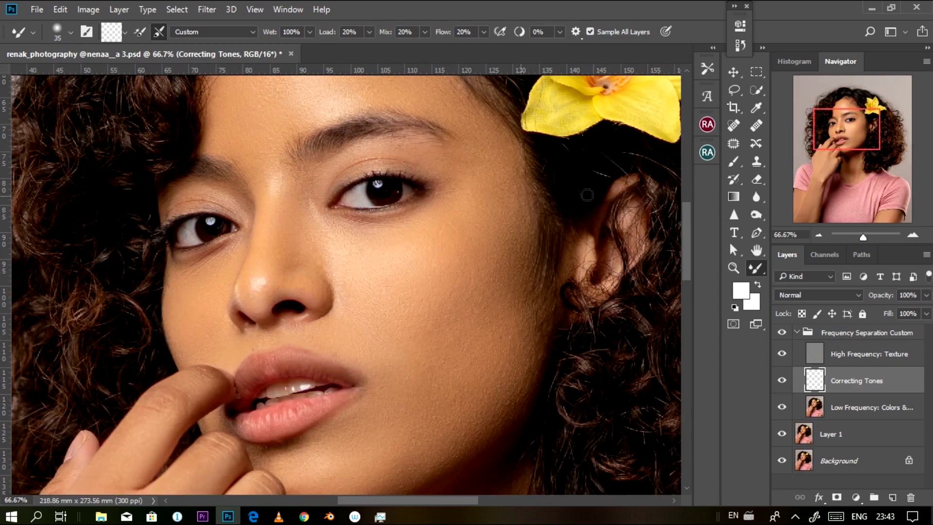
Step: Zoom in on the forehead texture, then hide High Frequency: Texture and Correcting Tones, enlarging the brush
left_click_drag(846, 128, 849, 105)
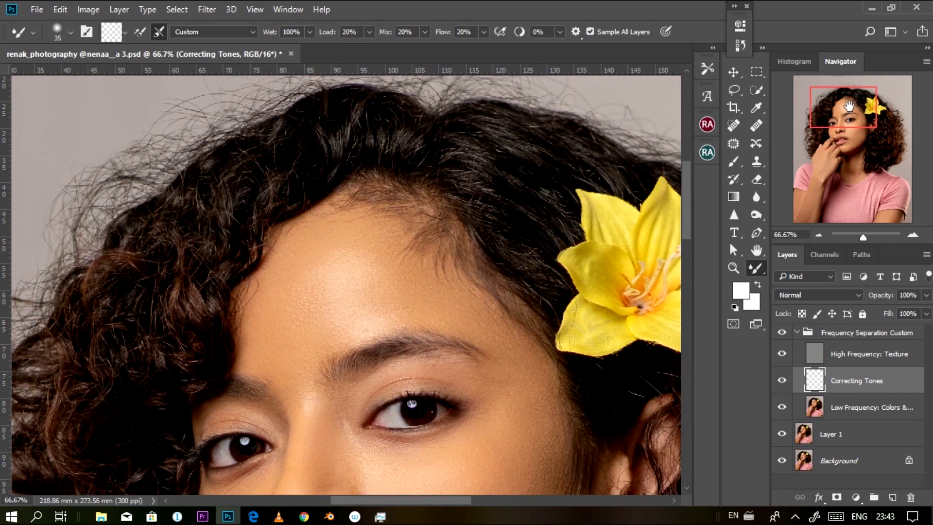
key("ctrl+plus")
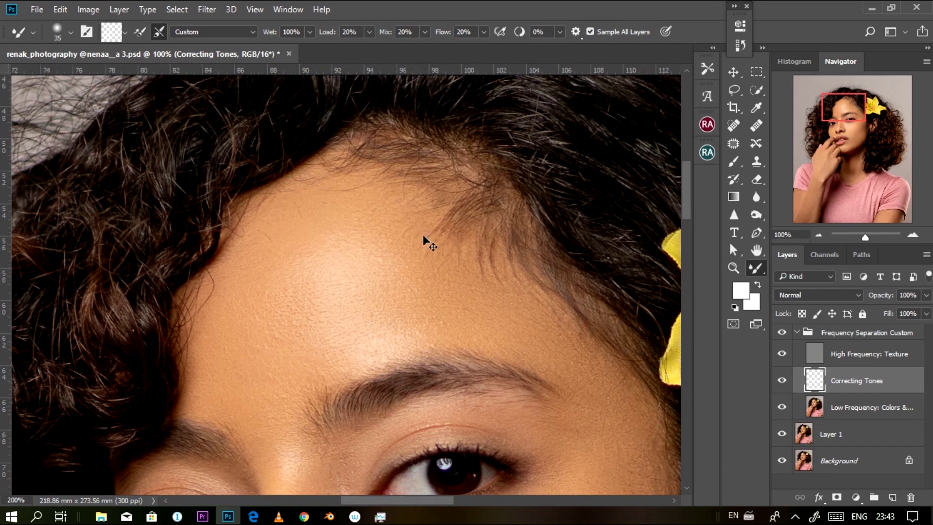
key("ctrl+plus")
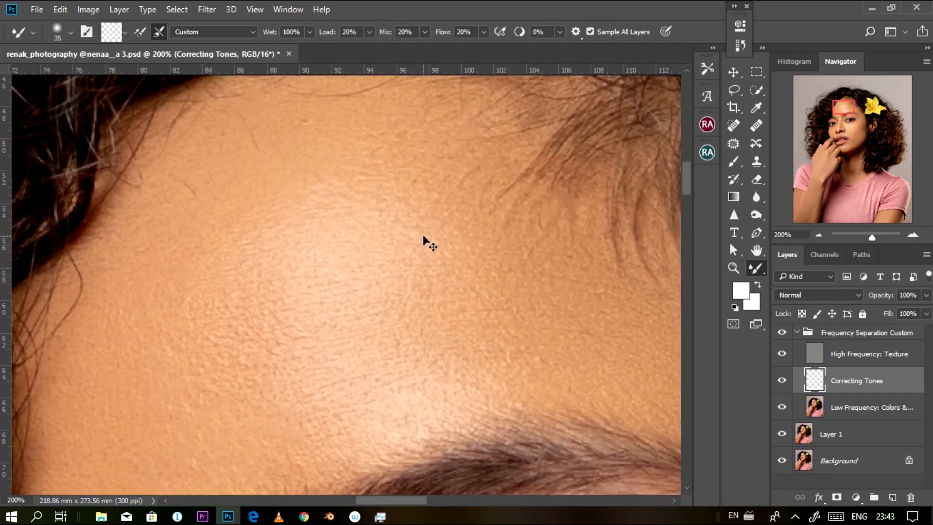
key("ctrl+minus")
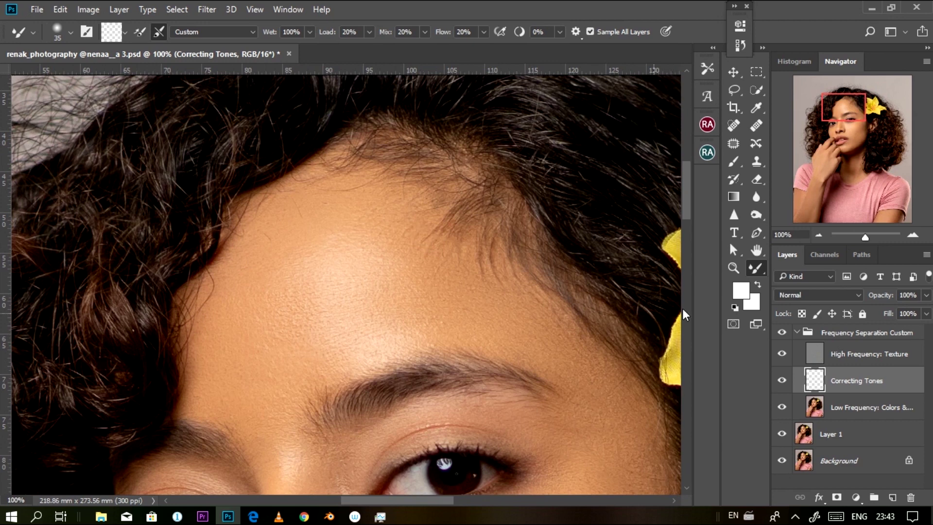
left_click(782, 355)
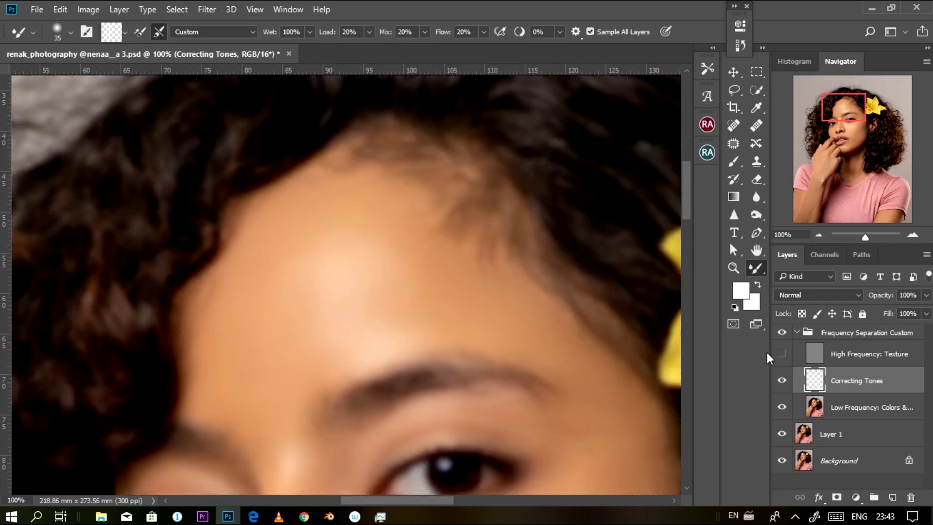
key("bracketright")
key("bracketright")
key("bracketright")
key("bracketright")
key("bracketright")
key("bracketright")
key("bracketright")
key("bracketright")
left_click(780, 382)
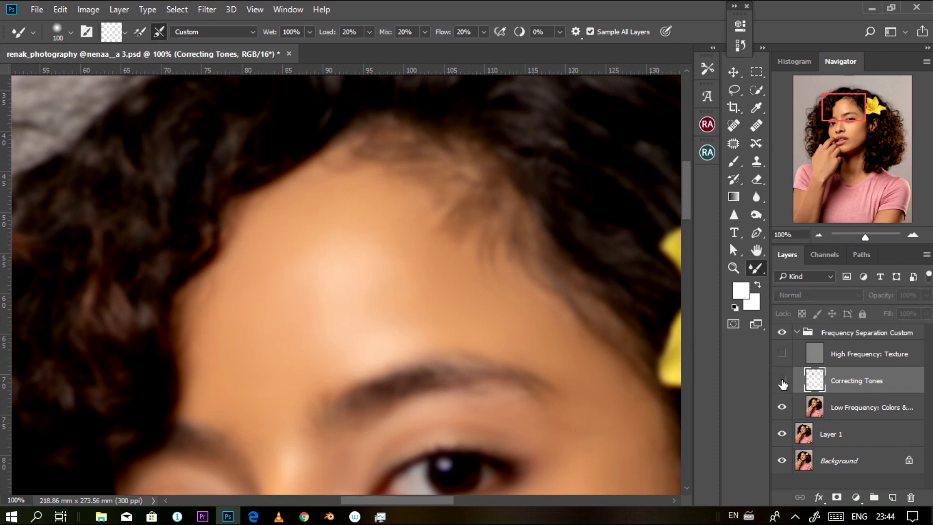
Step: Compare the forehead with tone corrections toggled on and off, then hide the texture layer
left_click(782, 382)
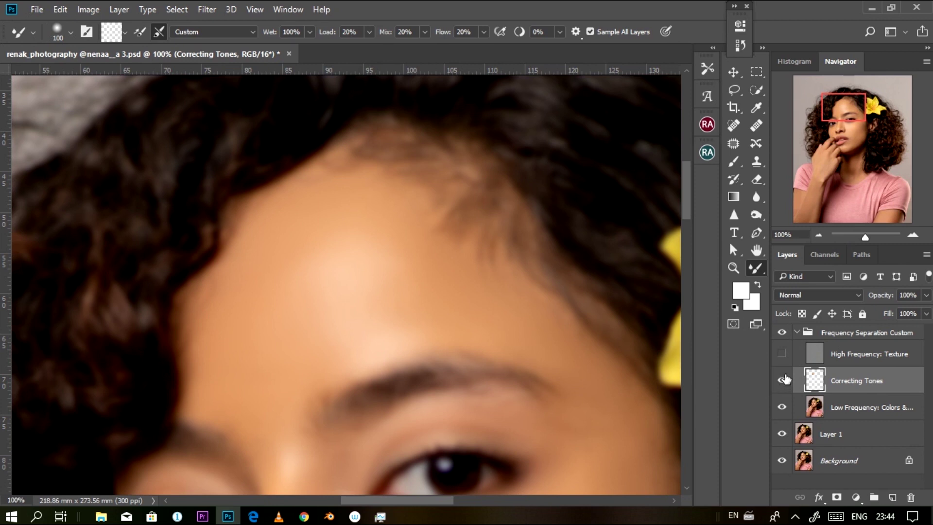
left_click(782, 354)
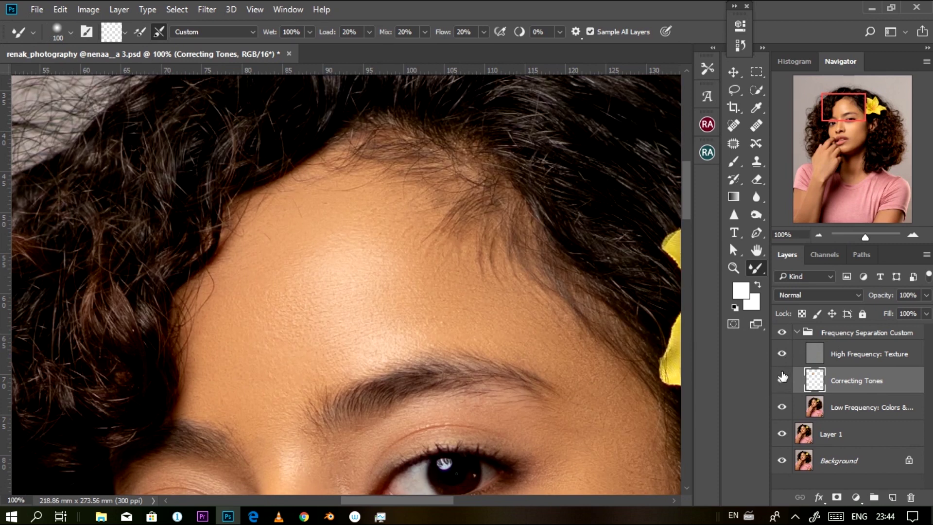
left_click(783, 382)
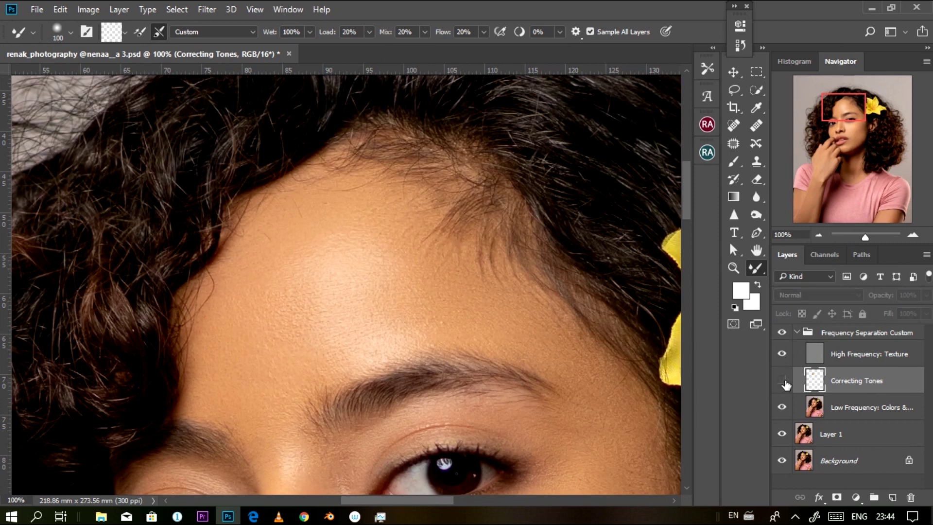
left_click(782, 382)
left_click(782, 382)
left_click(783, 382)
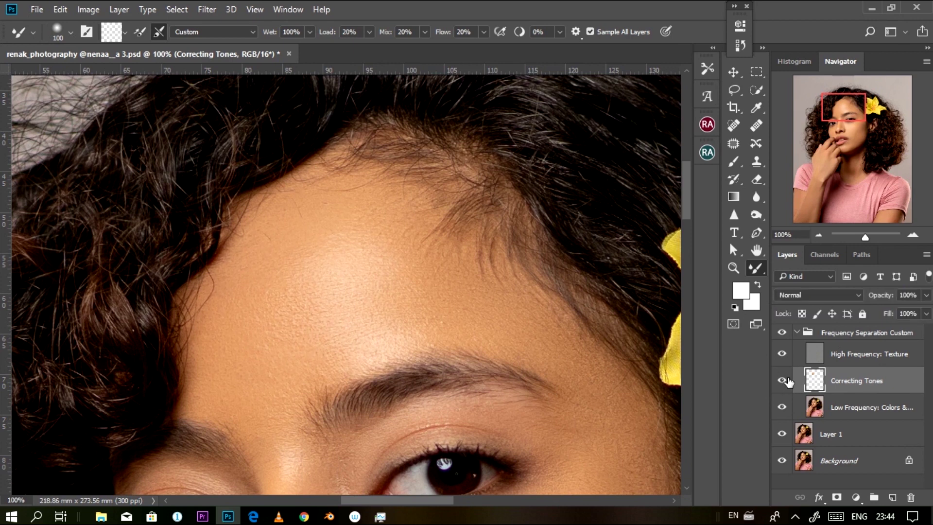
left_click(784, 354)
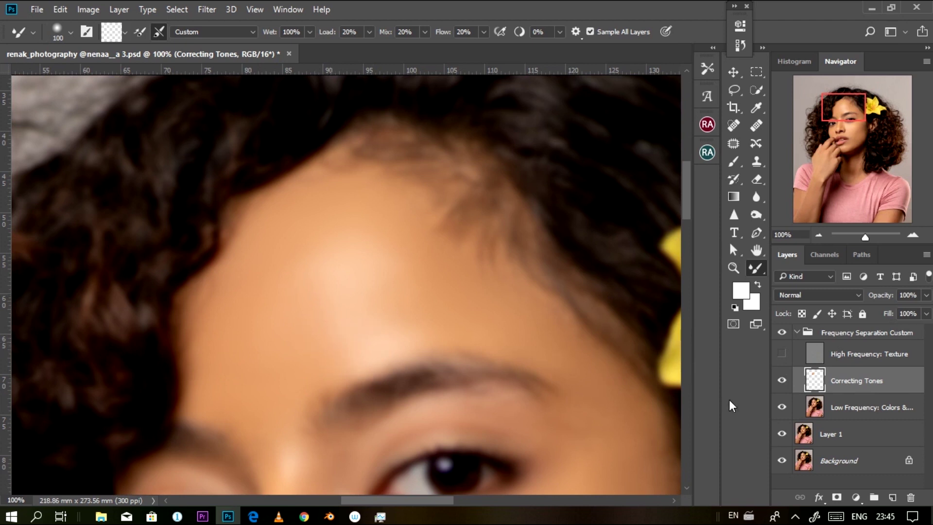
Step: Paint the uneven forehead highlight and tones smooth on Correcting Tones, then review with texture restored
mouse_move(359, 303)
left_mouse_down()
mouse_move(298, 286)
mouse_move(344, 273)
mouse_move(319, 267)
mouse_move(314, 302)
mouse_move(336, 314)
mouse_move(333, 335)
mouse_move(368, 336)
mouse_move(388, 334)
mouse_move(357, 327)
mouse_move(385, 302)
mouse_move(387, 285)
mouse_move(362, 266)
mouse_move(399, 250)
mouse_move(373, 239)
mouse_move(417, 282)
left_mouse_up()
left_click_drag(452, 275, 427, 253)
mouse_move(344, 250)
left_mouse_down()
mouse_move(383, 239)
mouse_move(416, 253)
mouse_move(394, 231)
mouse_move(391, 209)
mouse_move(410, 207)
mouse_move(443, 284)
mouse_move(431, 291)
mouse_move(445, 291)
mouse_move(443, 304)
mouse_move(420, 297)
mouse_move(483, 330)
mouse_move(491, 312)
mouse_move(460, 284)
left_mouse_up()
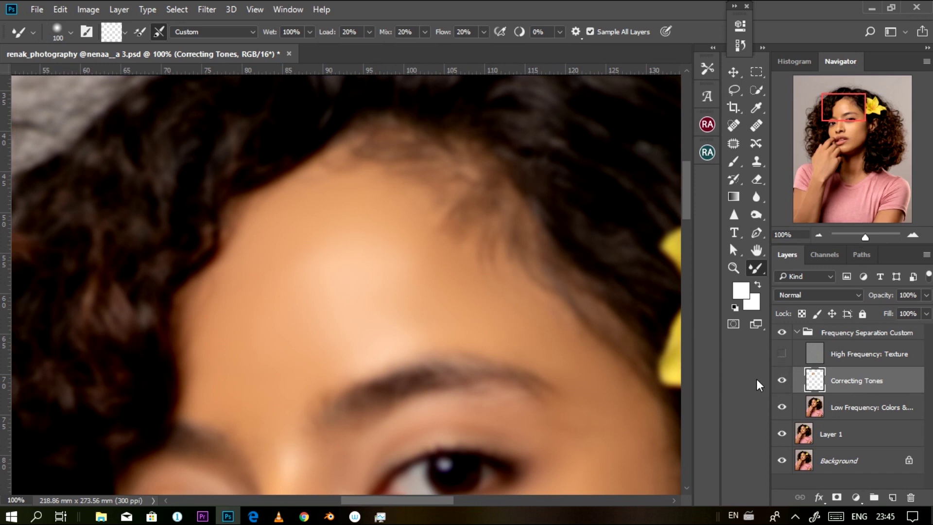
left_click(782, 382)
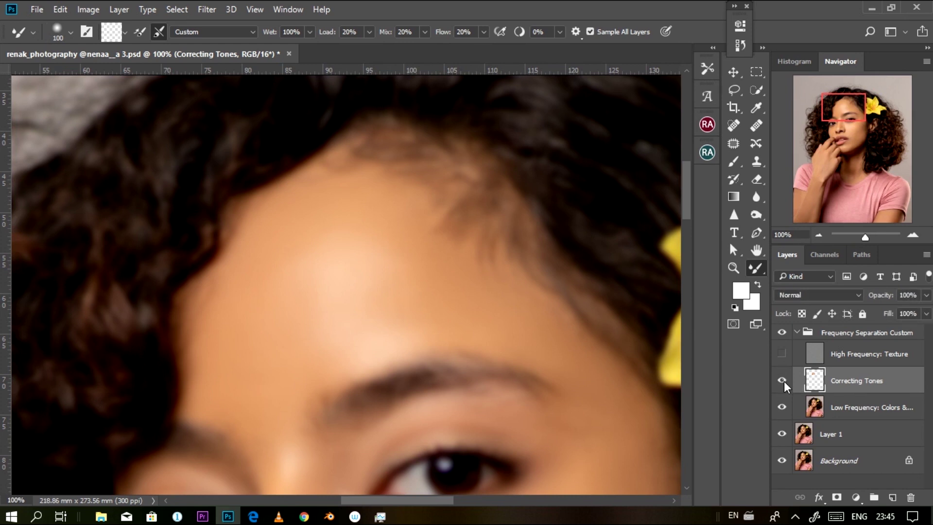
left_click(781, 356)
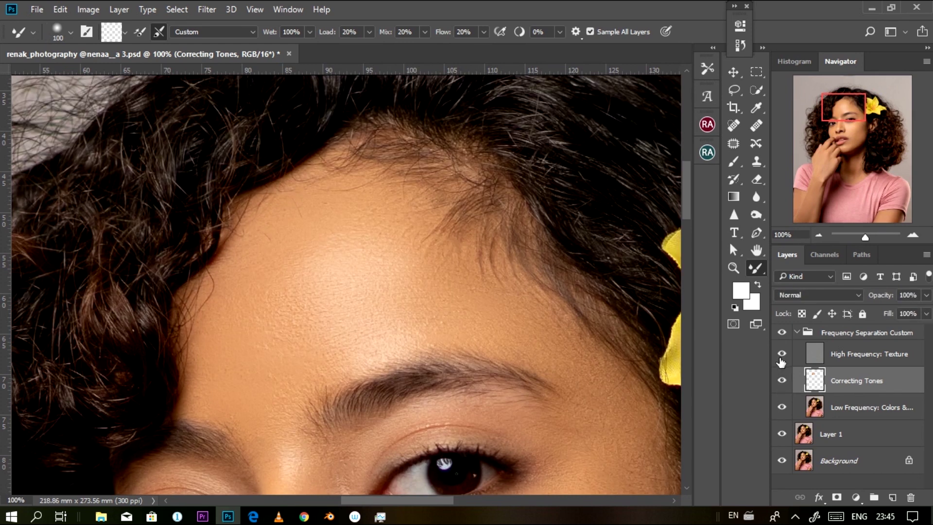
left_click(782, 381)
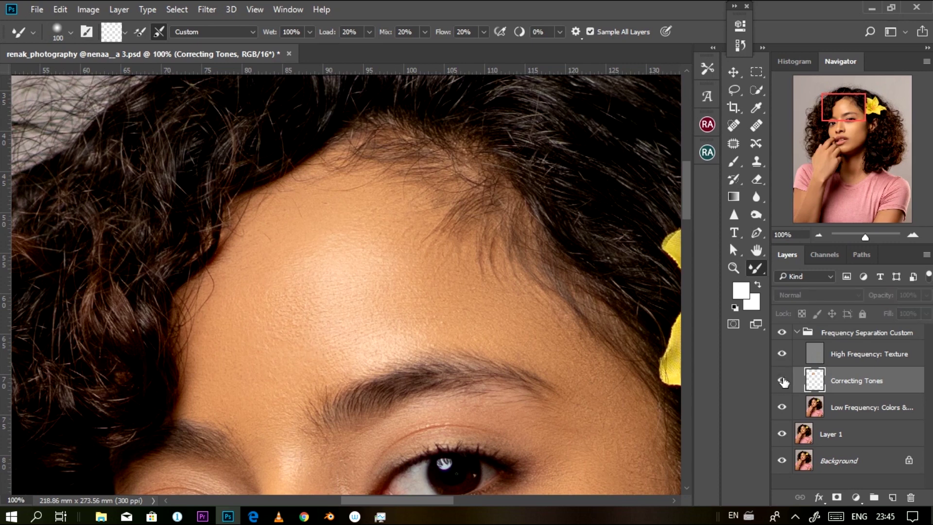
left_click(782, 382)
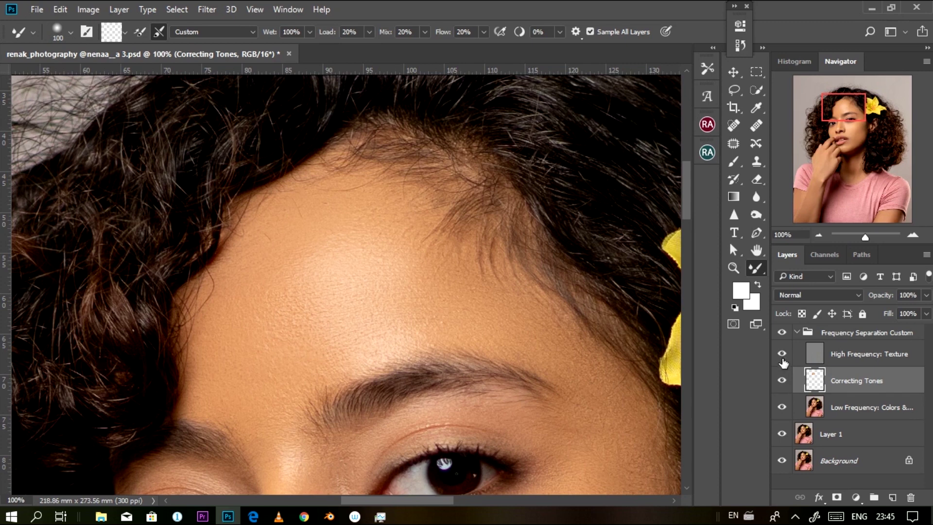
left_click(781, 355)
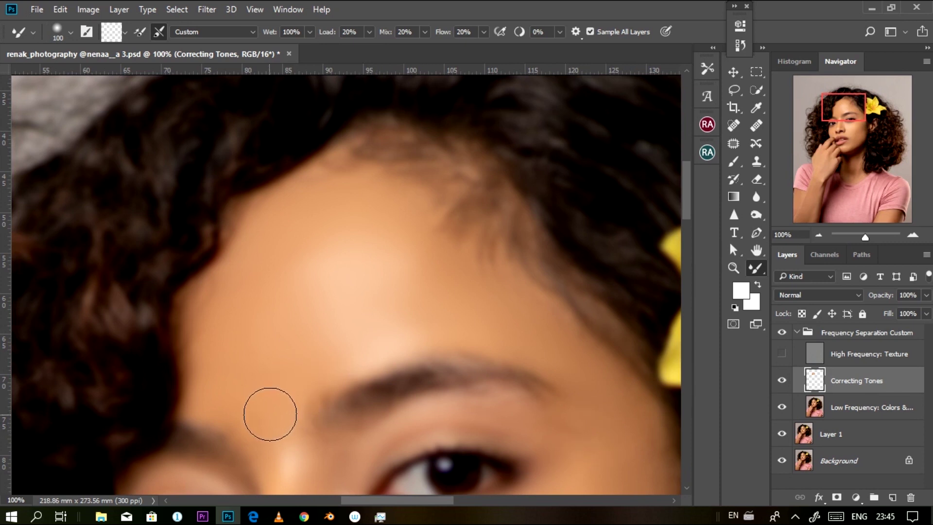
Step: With a smaller brush, even the tones on the brow and nose bridge, comparing before and after
key("bracketleft")
key("bracketleft")
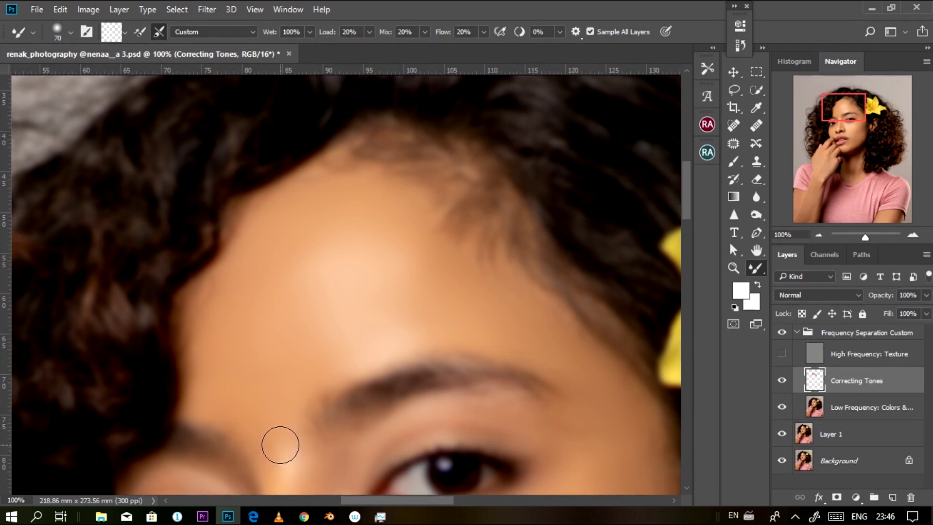
key("bracketleft")
key("bracketleft")
left_click_drag(839, 113, 839, 117)
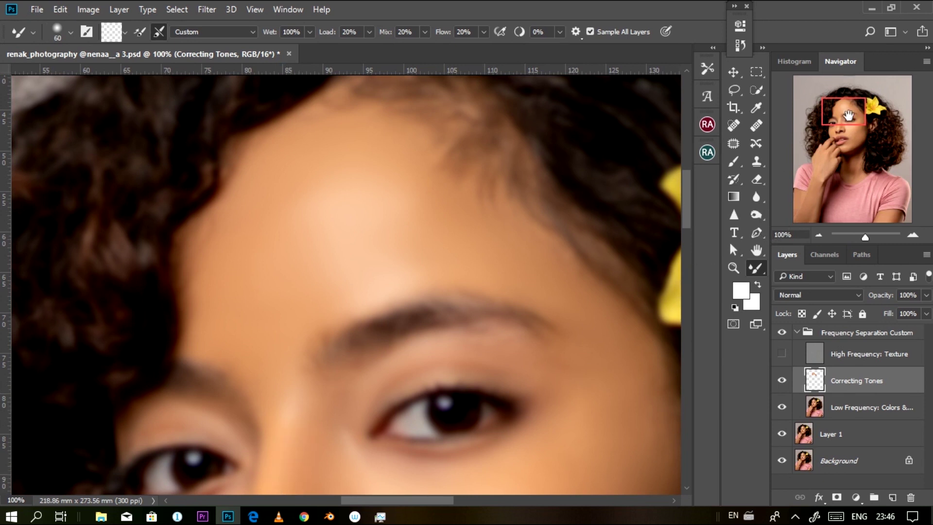
left_click_drag(844, 112, 843, 121)
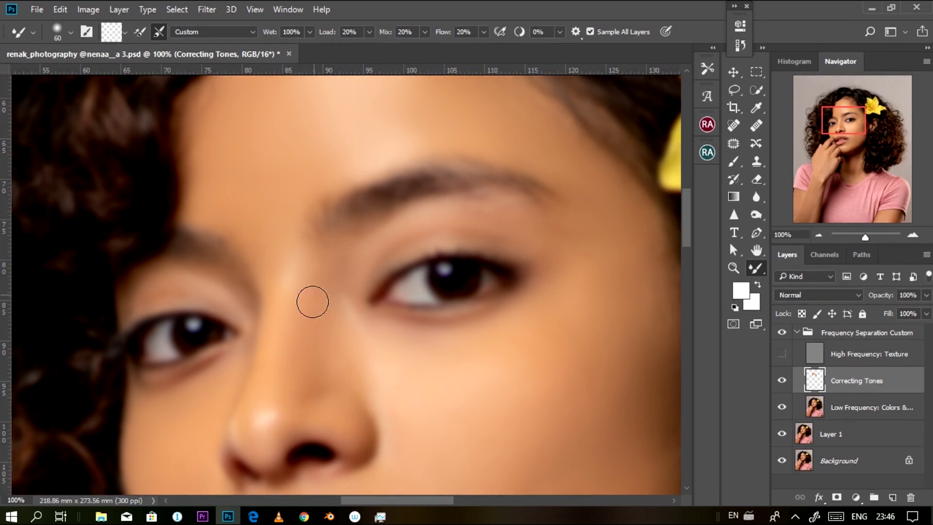
left_click(782, 382)
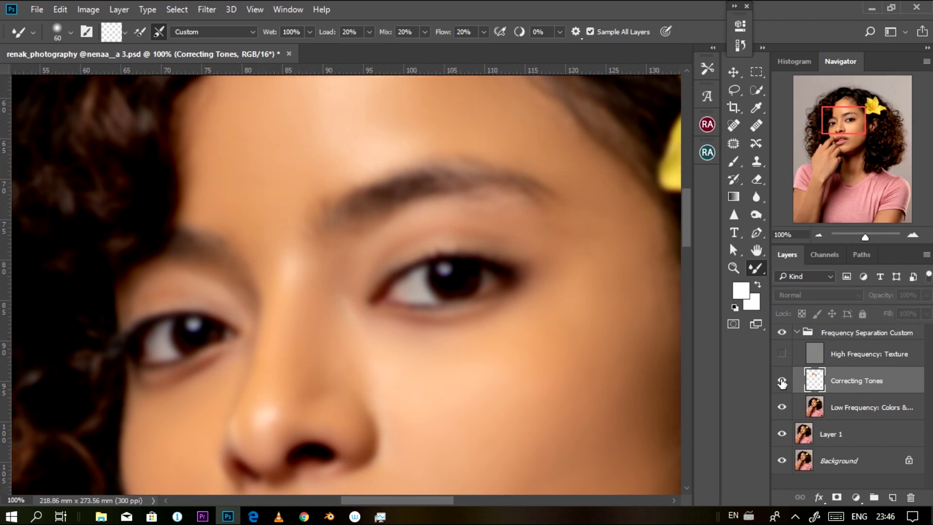
left_click(781, 381)
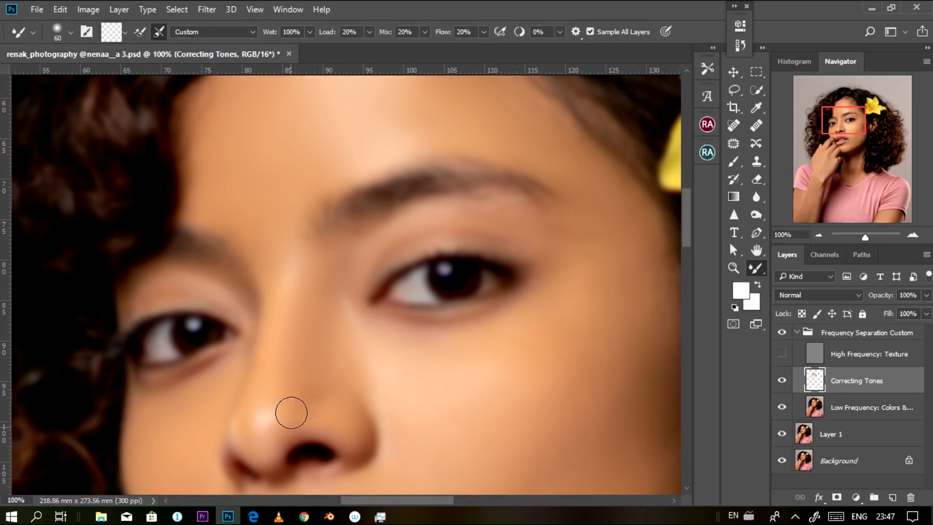
left_click(782, 383)
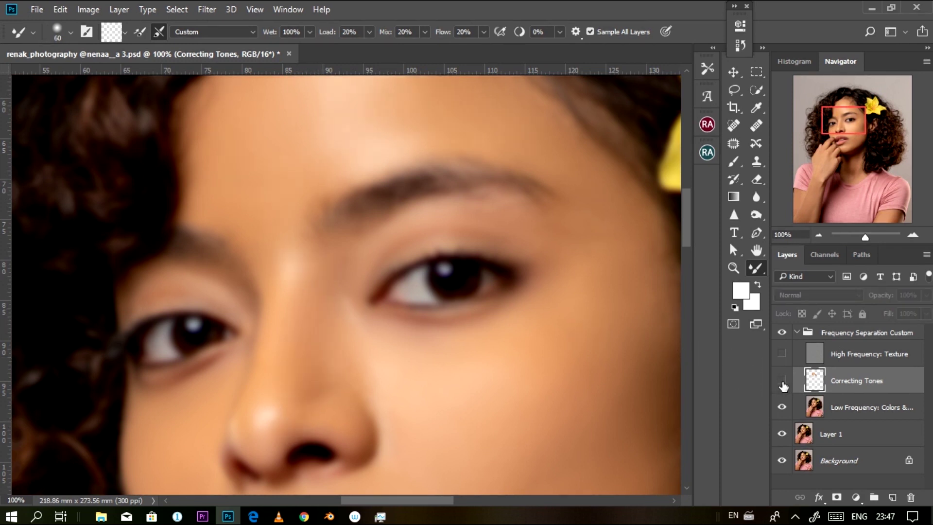
left_click(782, 383)
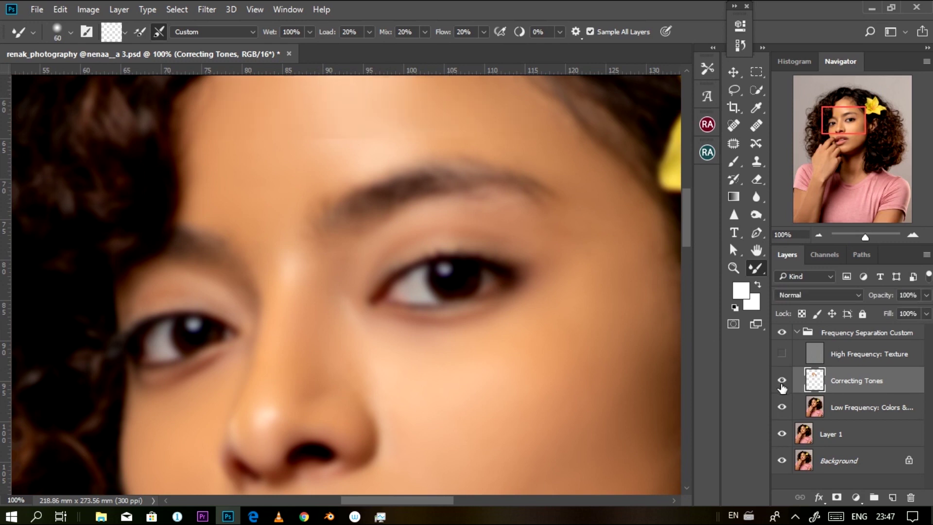
Step: Review the result with texture visible, then hide texture and shrink the brush for the nostril area
left_click(782, 356)
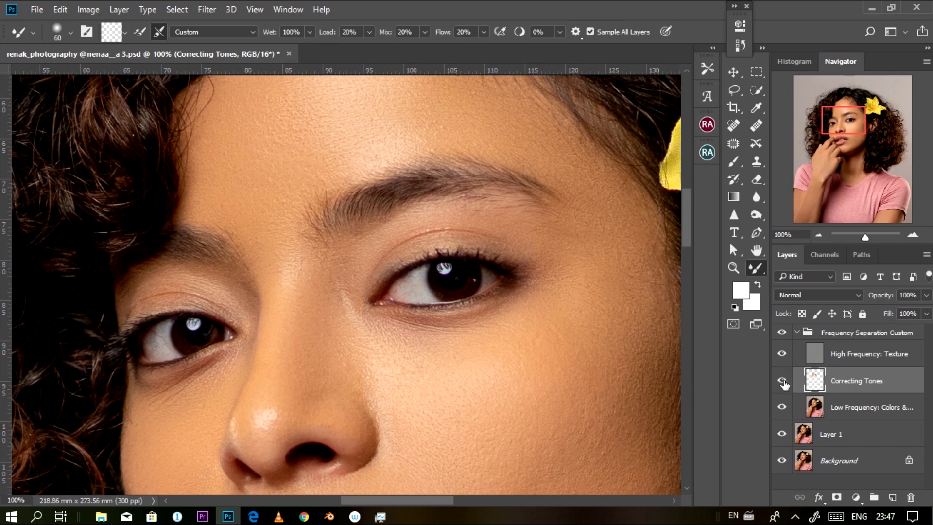
left_click(783, 381)
left_click(784, 382)
left_click(784, 354)
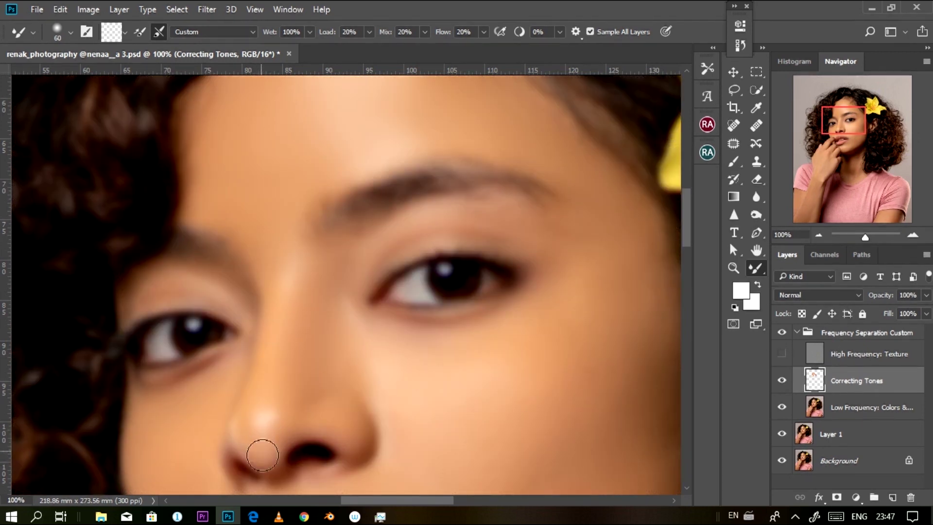
key("bracketleft")
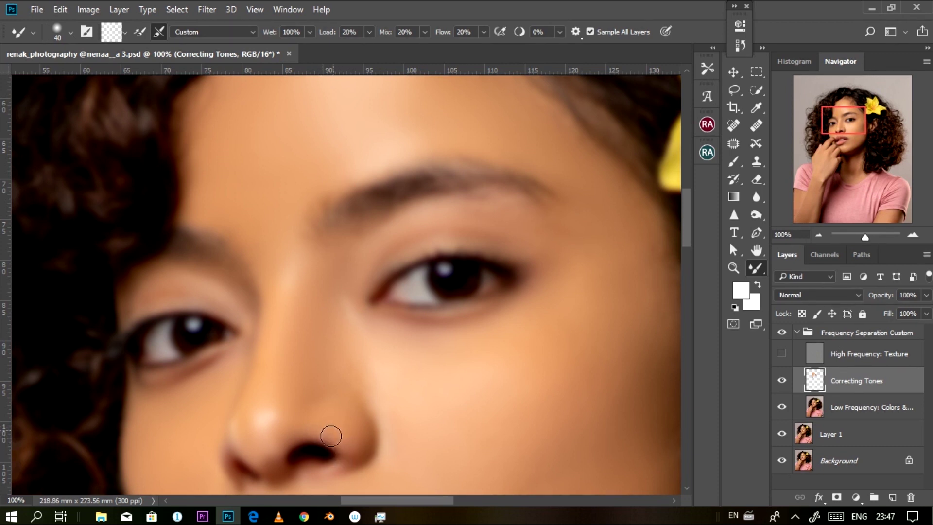
key("bracketleft")
key("bracketleft")
key("bracketleft")
Step: Even the tones around the nose and under the eyes, reviewing them with texture shown
left_click(781, 381)
left_click(782, 381)
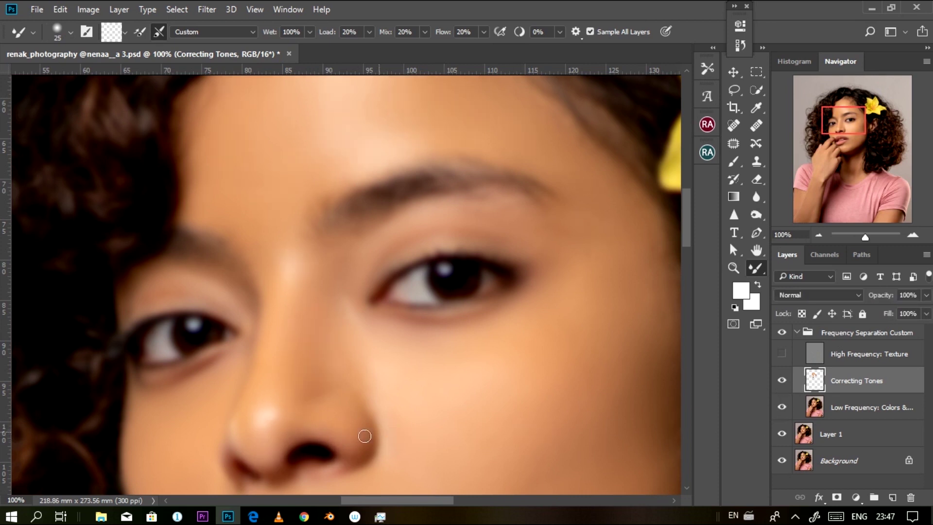
left_click(781, 381)
key("bracketright")
key("bracketright")
key("bracketright")
key("bracketright")
key("bracketright")
key("bracketright")
key("bracketright")
key("bracketright")
key("bracketright")
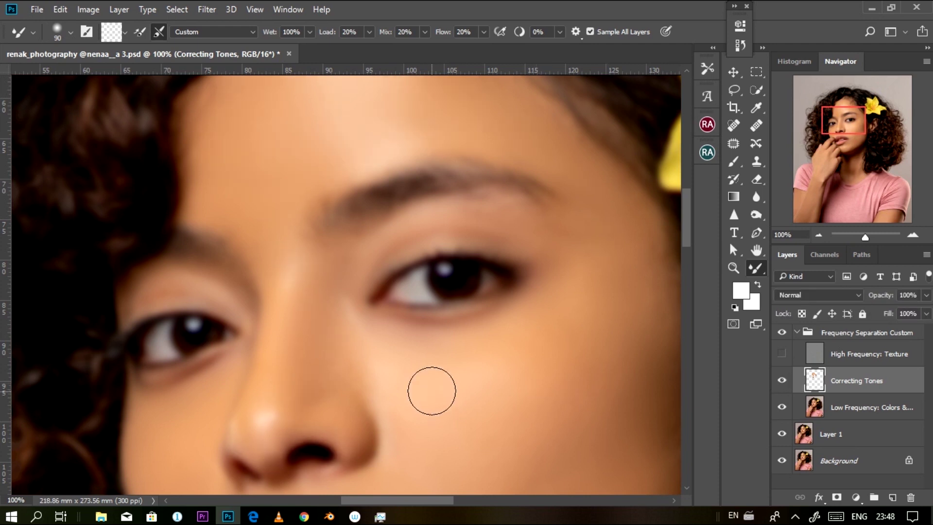
left_click(782, 382)
left_click(781, 355)
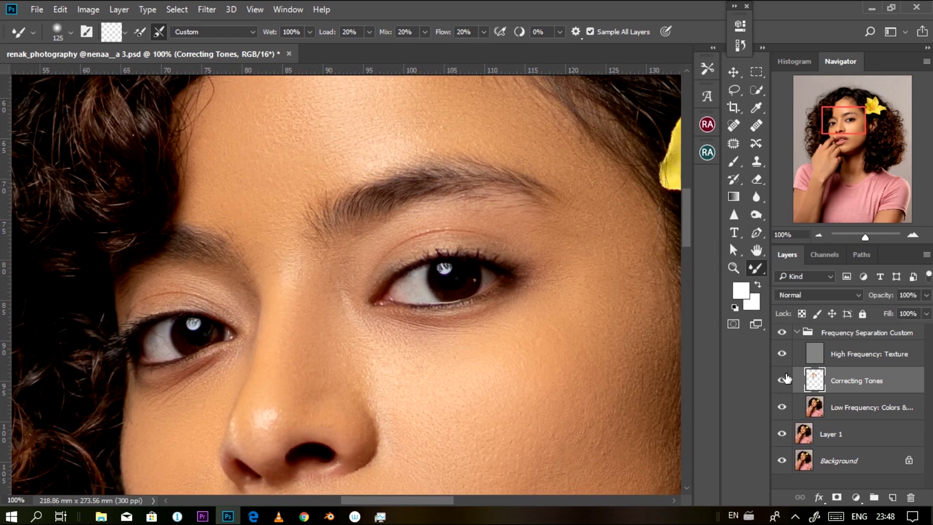
left_click(786, 350)
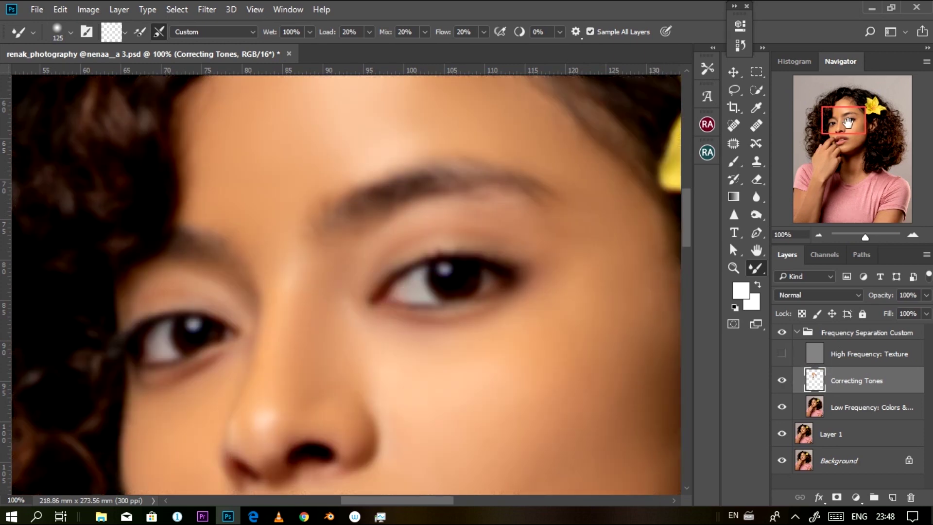
left_click_drag(593, 343, 428, 282)
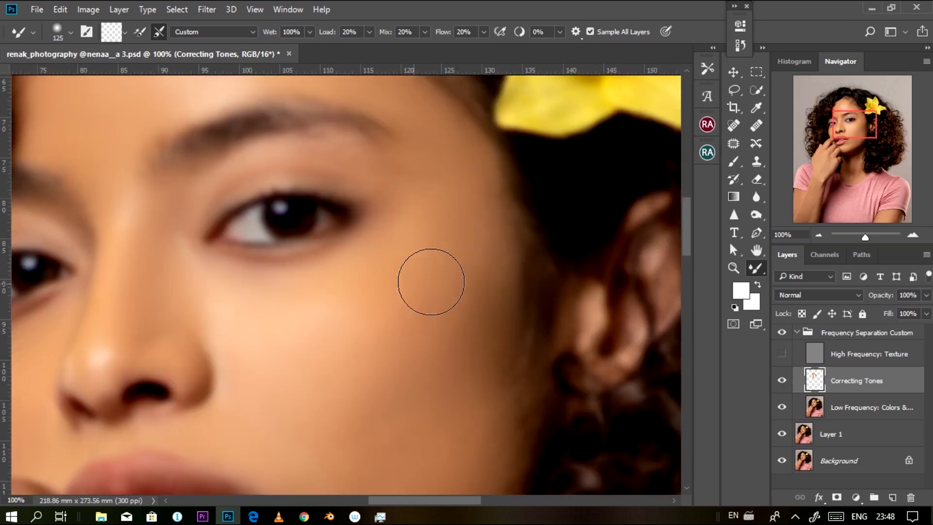
Step: Show Correcting Tones and blend the cheek below the eye with a 100–150 Mixer Brush
left_click(782, 381)
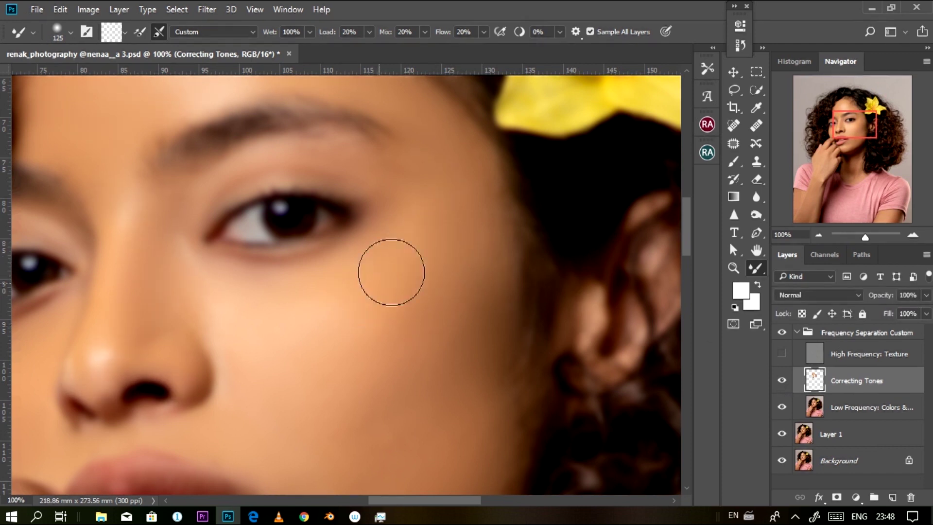
key("bracketleft")
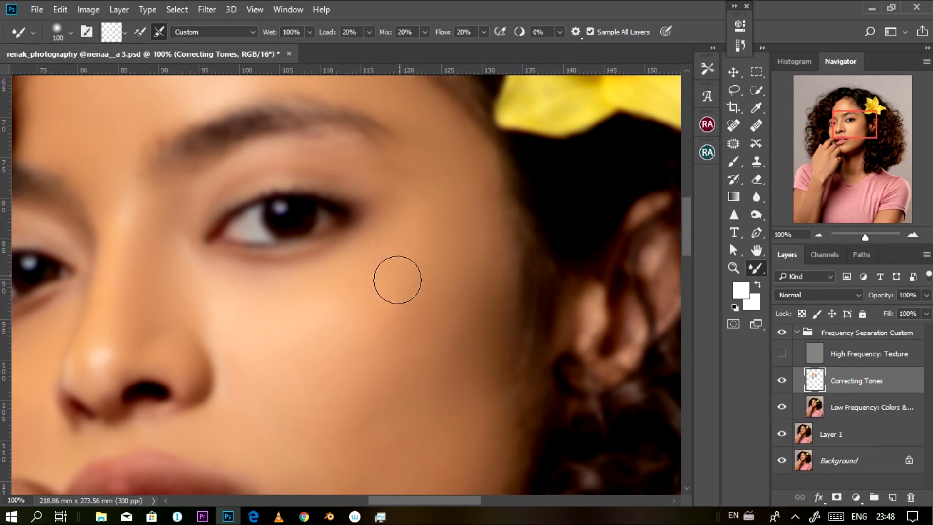
key("bracketright")
key("bracketright")
key("bracketleft")
key("bracketleft")
key("bracketleft")
key("bracketright")
key("bracketright")
key("bracketright")
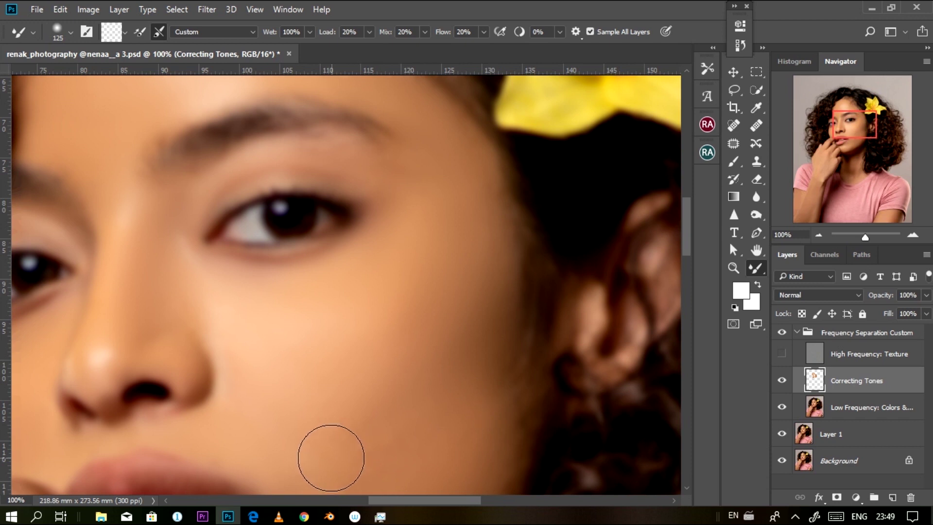
key("bracketleft")
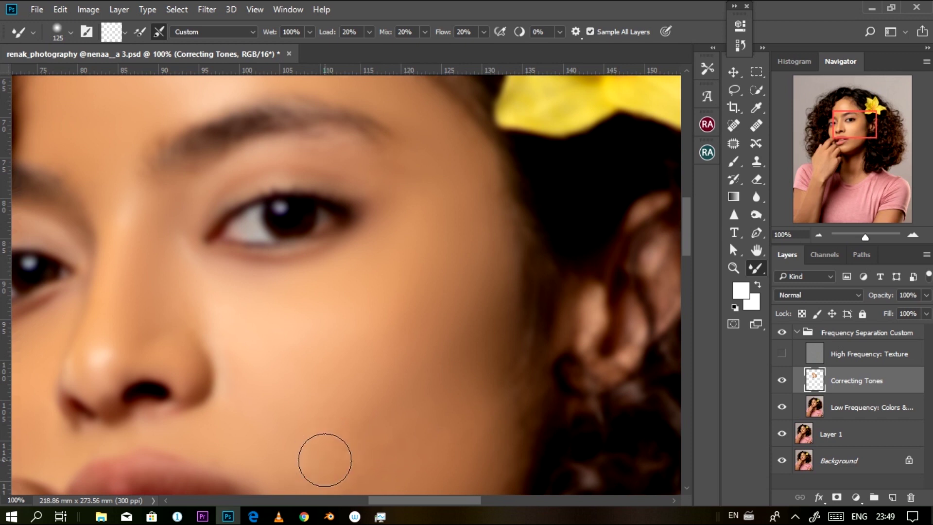
left_click_drag(855, 130, 858, 140)
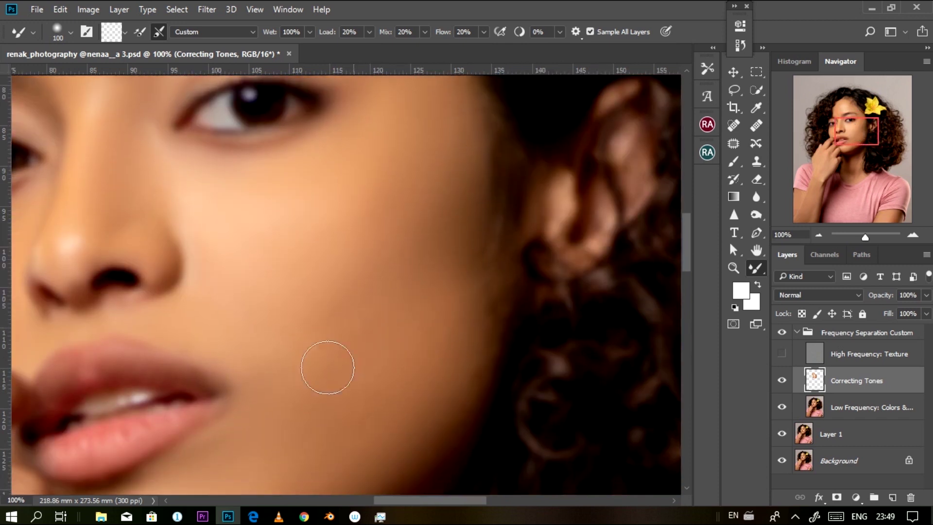
Step: Toggle Correcting Tones off and on to compare, with the brush shrunk to 90
left_click(782, 381)
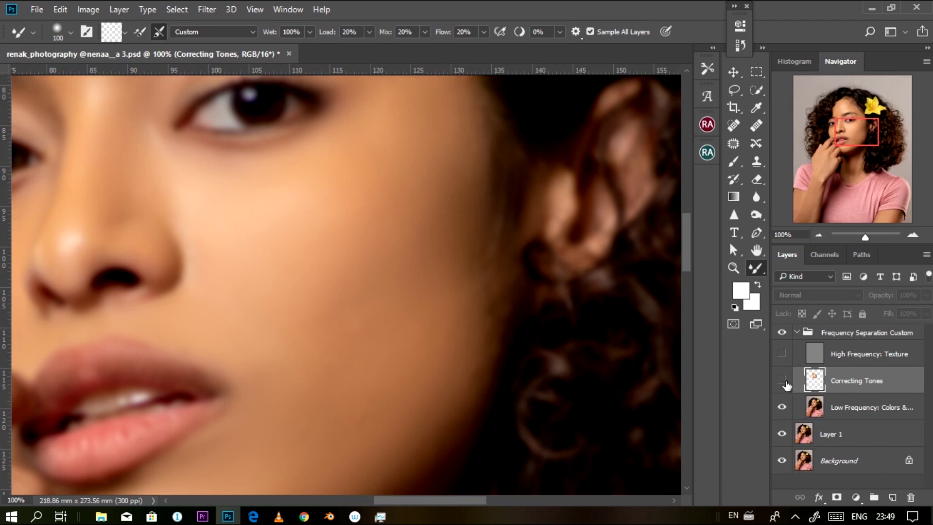
left_click(782, 381)
key("bracketleft")
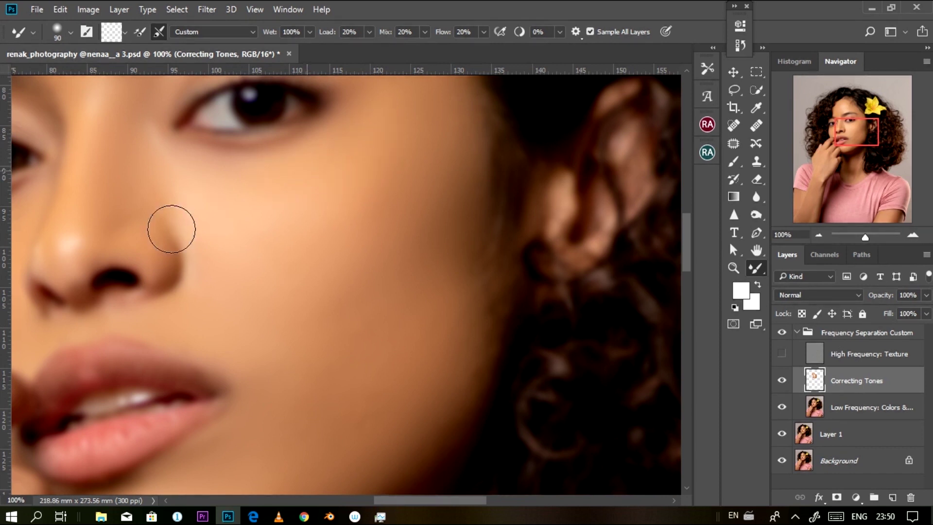
left_click(782, 381)
left_click(781, 382)
Step: Blend the cheek beside the mouth down toward the jaw with a 125 brush
key("bracketright")
key("bracketright")
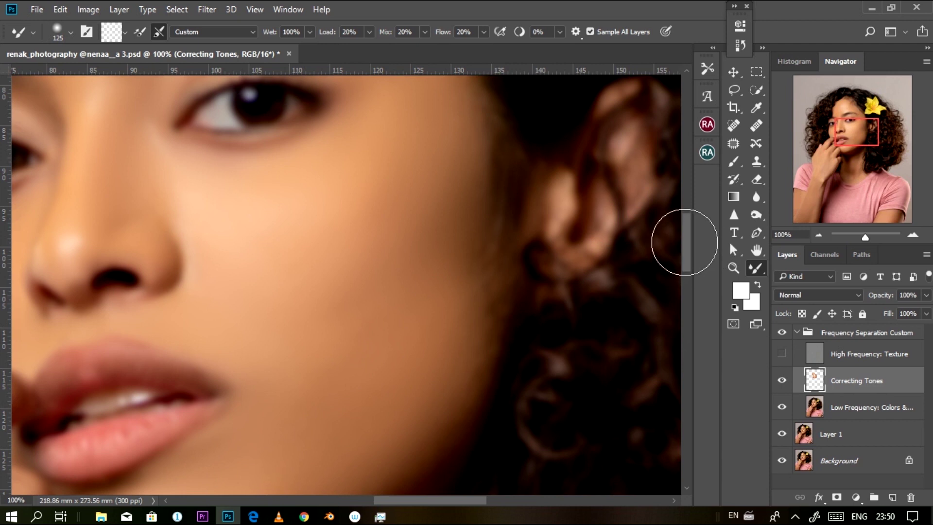
scroll(685, 248, "down", 5)
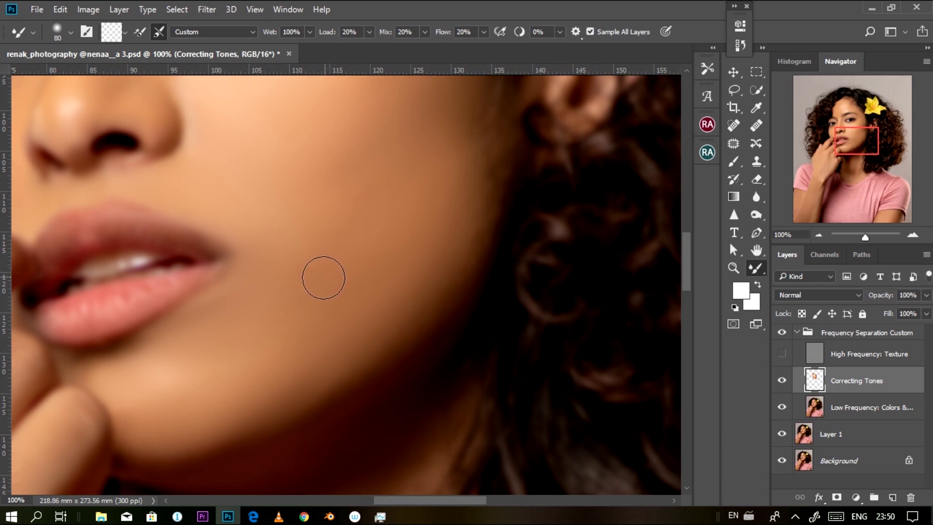
key("bracketright")
key("bracketright")
key("bracketright")
key("bracketright")
key("bracketright")
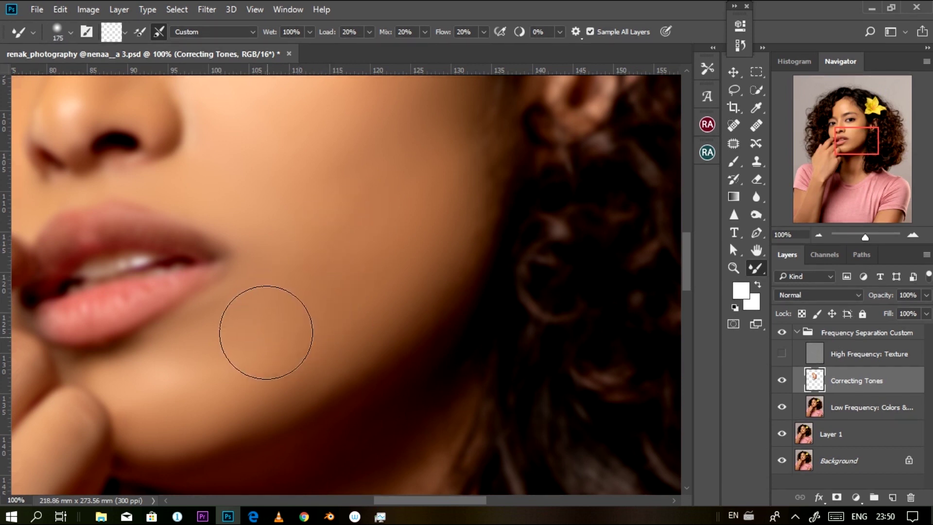
key("bracketleft")
key("bracketleft")
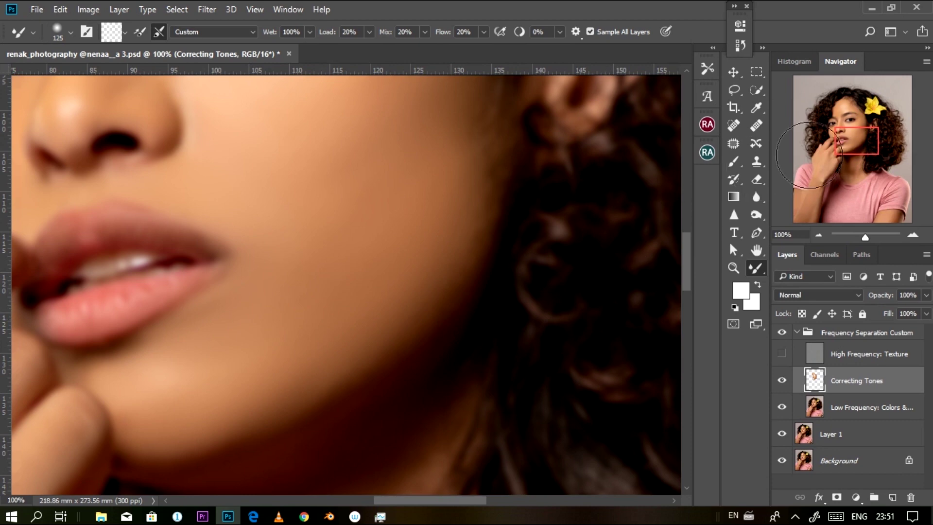
Step: Even the skin beside the nose, then enlarge the brush to 150 for the neck
left_click_drag(865, 139, 848, 123)
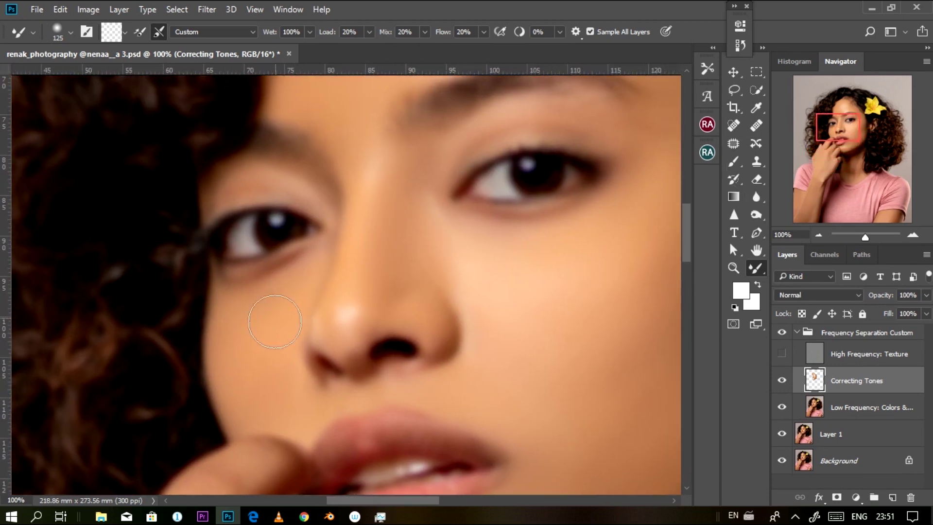
key("bracketleft")
key("bracketleft")
key("bracketleft")
key("bracketleft")
key("bracketleft")
key("bracketleft")
mouse_move(839, 131)
left_mouse_down()
mouse_move(844, 187)
mouse_move(872, 182)
left_mouse_up()
key("bracketright")
key("bracketright")
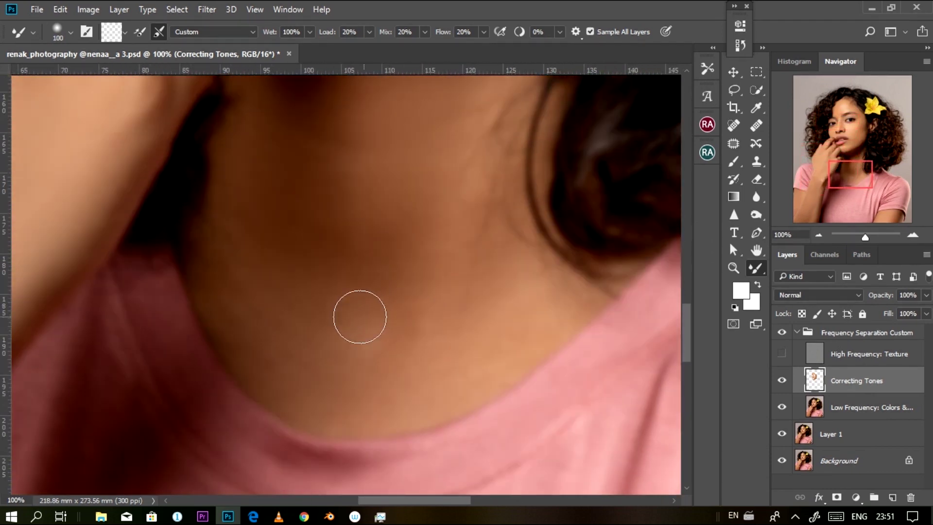
key("bracketright")
key("bracketright")
Step: Blend the cheek near the lips and fingers, then fit the photo in the window
left_click_drag(845, 181, 836, 138)
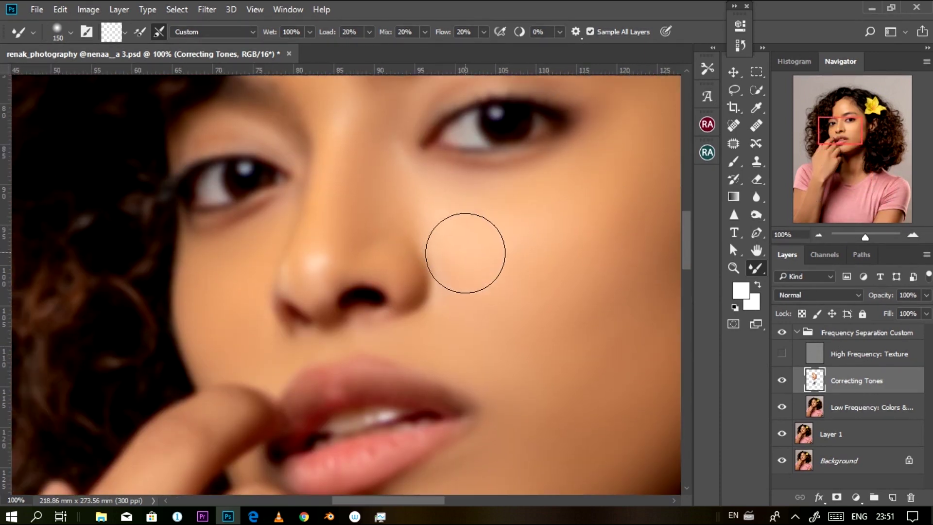
left_click_drag(856, 127, 846, 139)
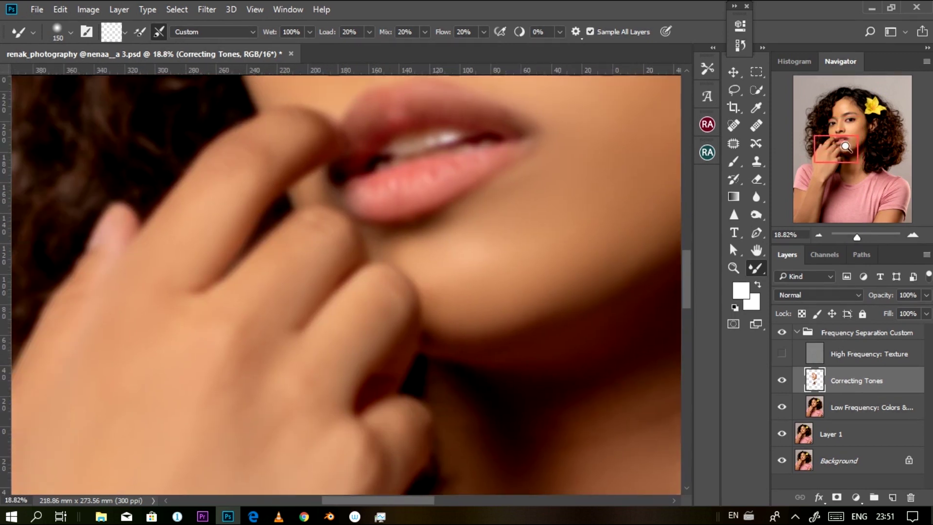
key("ctrl+0")
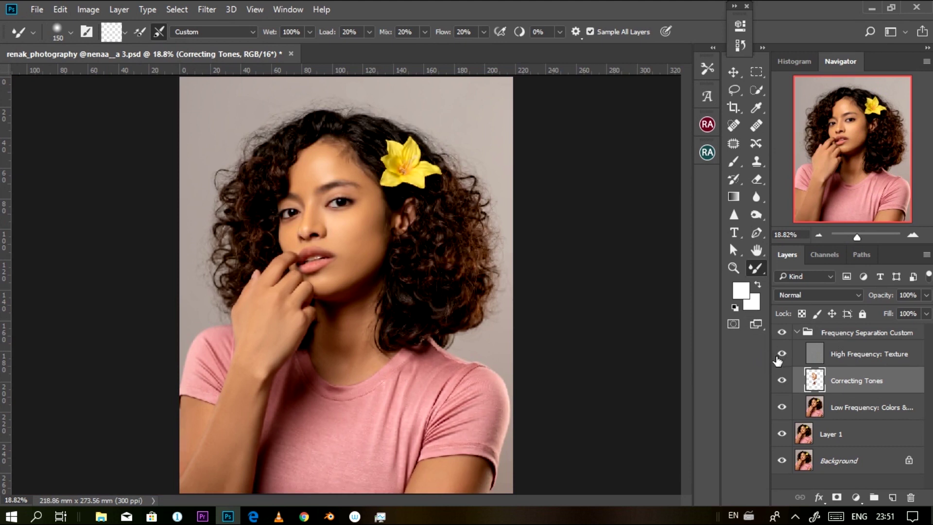
Step: Turn High Frequency: Texture back on and zoom to 66.67% on the eyes
left_click(783, 333)
key("ctrl+plus")
key("ctrl+plus")
key("ctrl+plus")
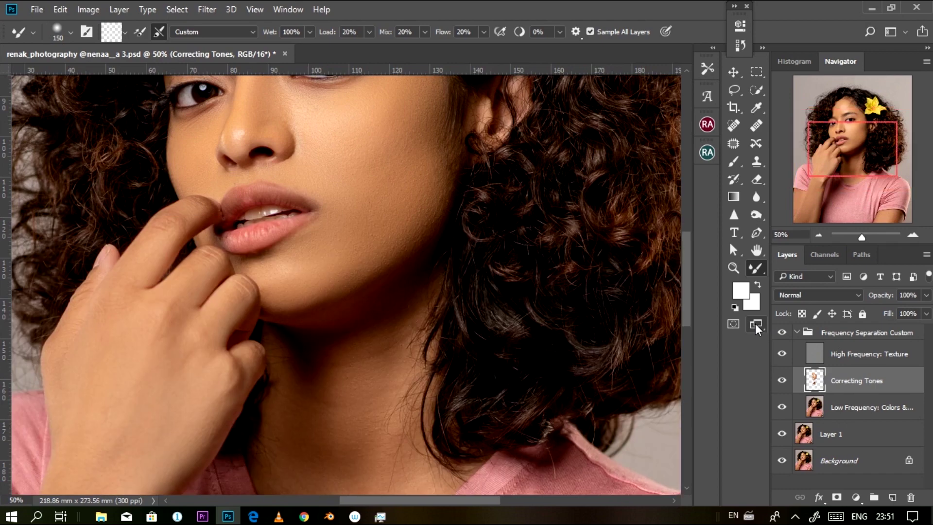
key("ctrl+plus")
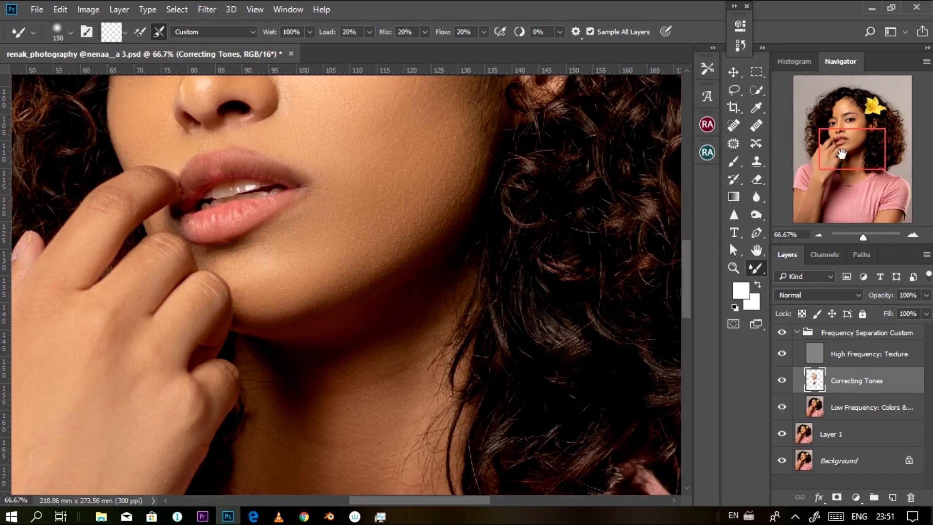
left_click_drag(841, 154, 851, 124)
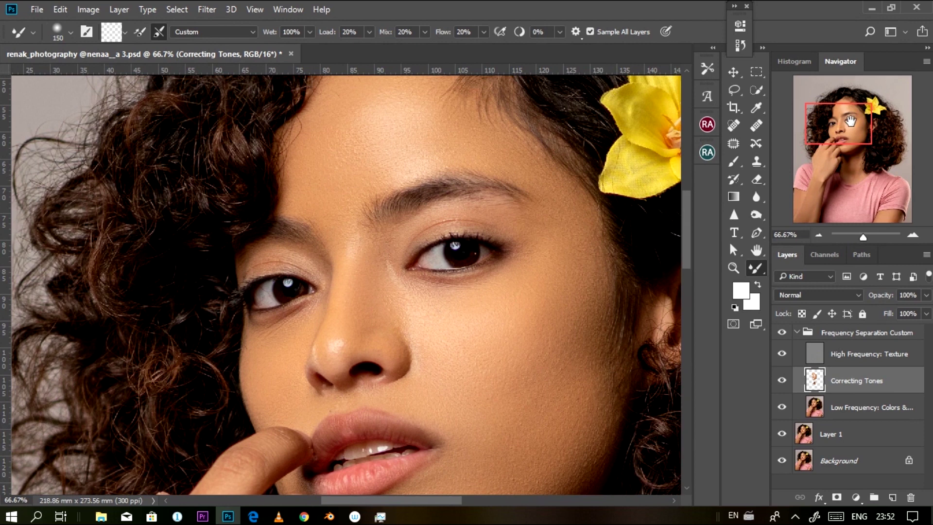
Step: Toggle the Frequency Separation Custom group to compare before and after the retouch
left_click(781, 332)
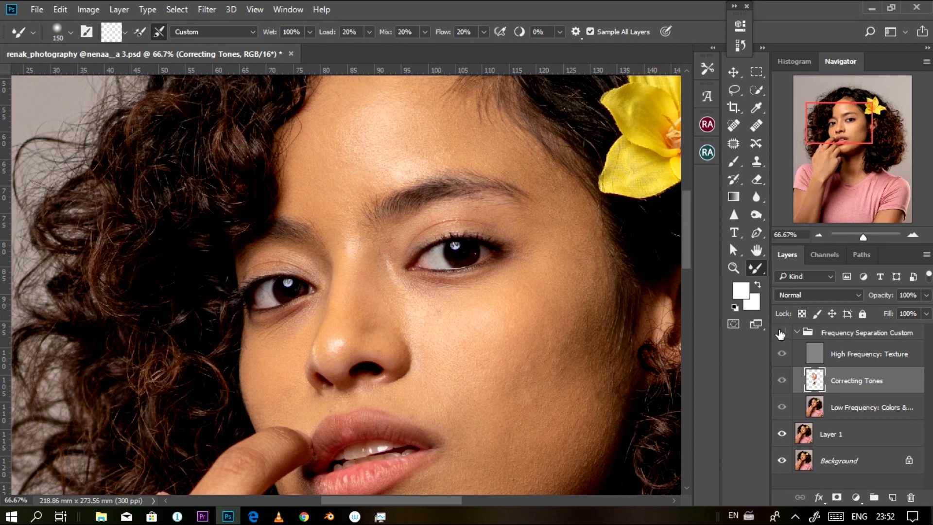
left_click(781, 332)
left_click(780, 331)
left_click(782, 333)
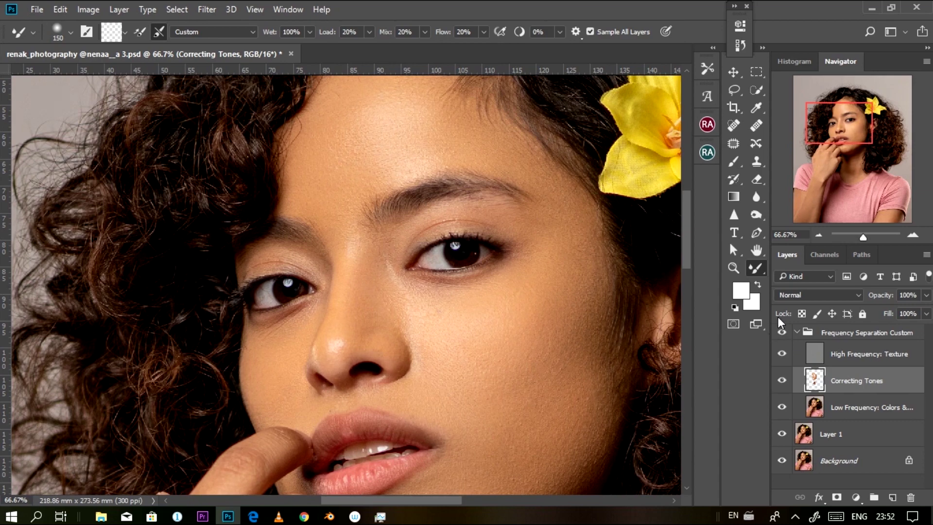
left_click_drag(843, 130, 840, 150)
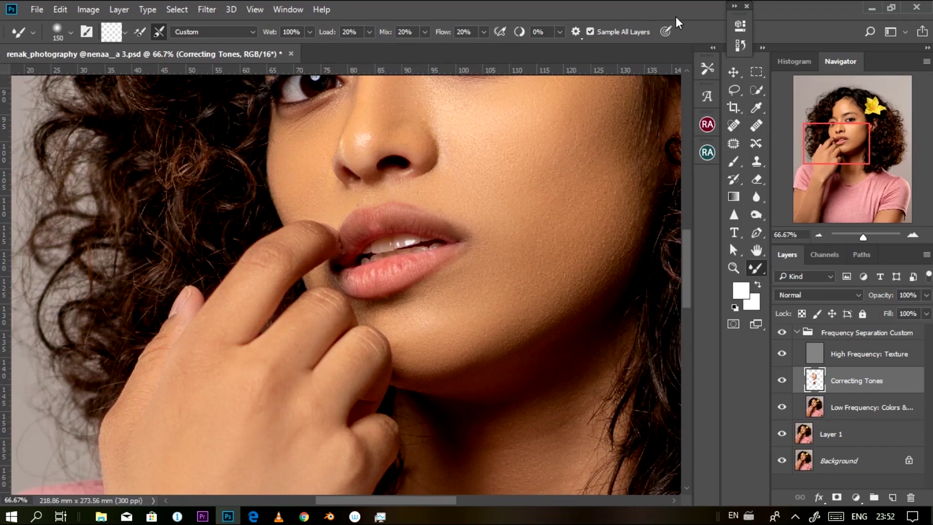
key("ctrl+0")
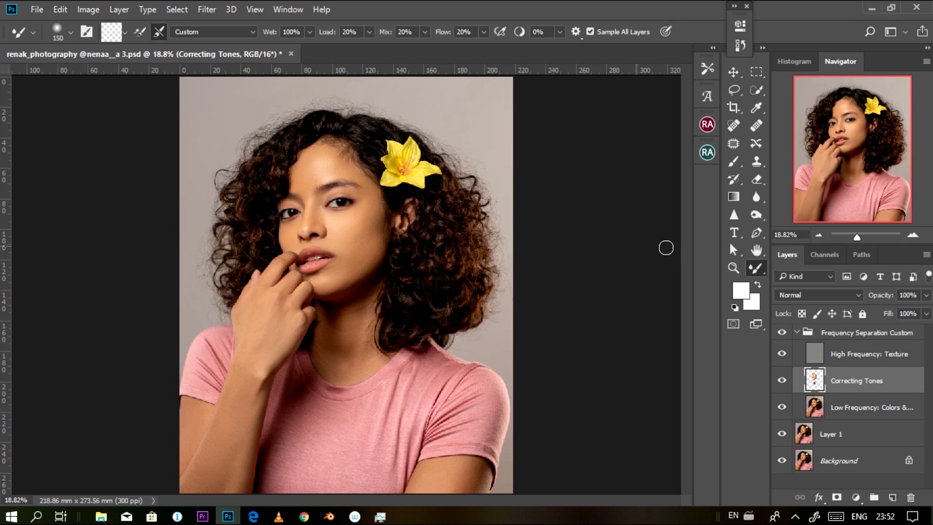
Step: Flip the Frequency Separation Custom group off and on repeatedly to compare
left_click(782, 332)
left_click(783, 333)
left_click(782, 332)
left_click(782, 332)
left_click(782, 332)
left_click(782, 333)
Step: Zoom in on the eye area, hide High Frequency: Texture, and shrink the brush to 45
key("ctrl+plus")
key("ctrl+plus")
key("ctrl+plus")
key("ctrl+plus")
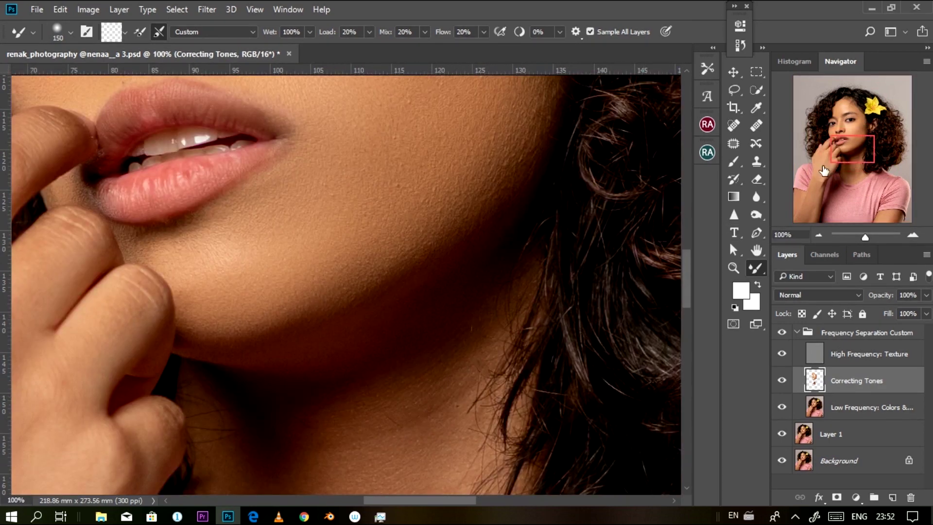
left_click_drag(834, 148, 819, 132)
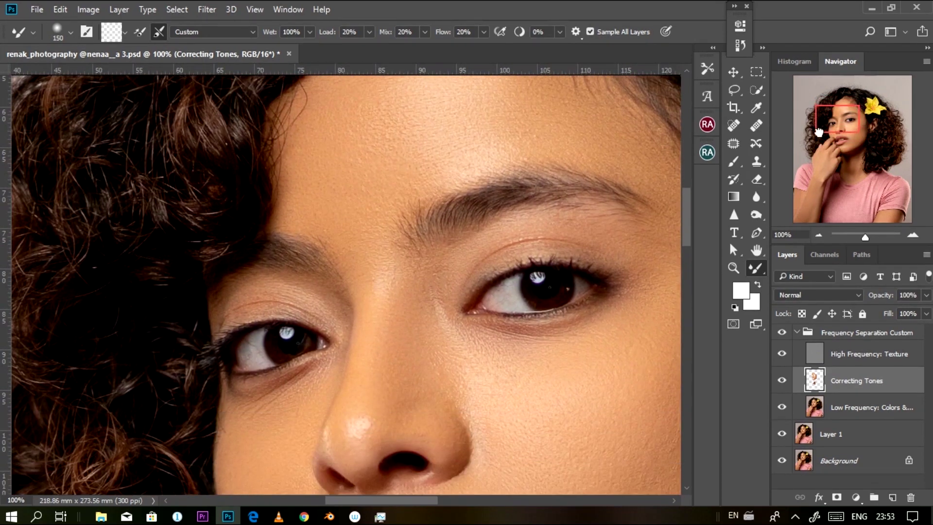
left_click(782, 353)
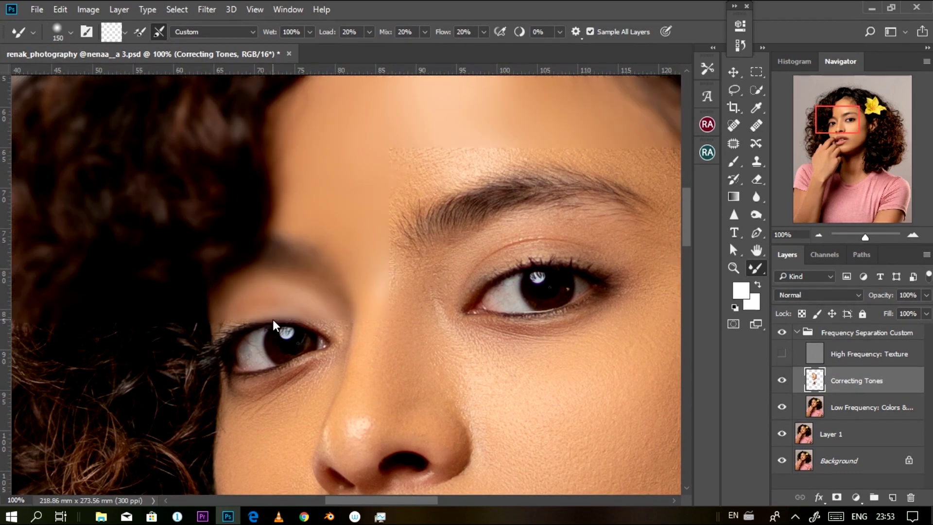
key("bracketleft")
key("bracketleft")
key("bracketleft")
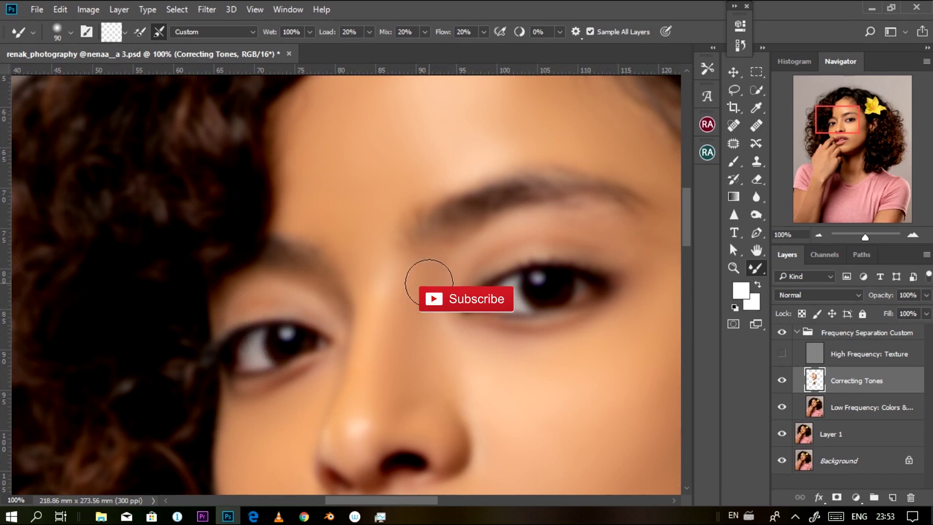
key("bracketleft")
key("bracketleft")
key("bracketleft")
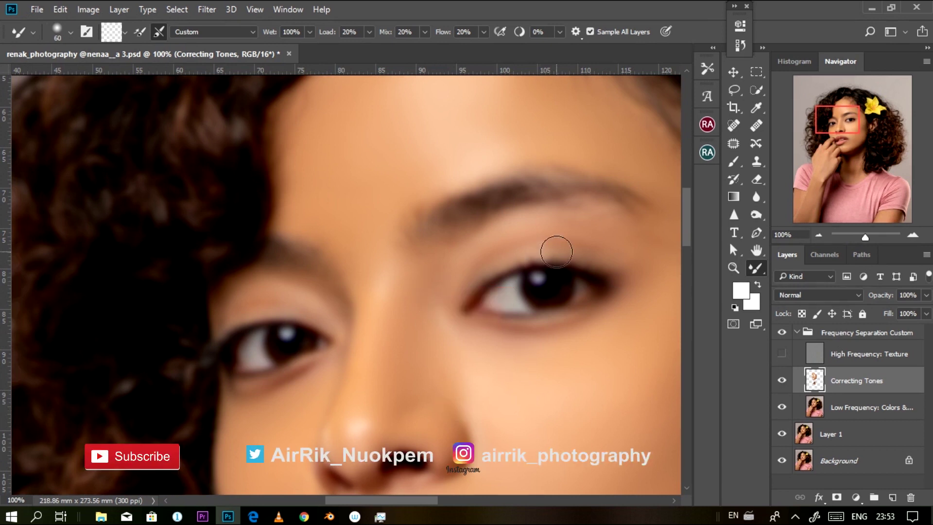
key("bracketleft")
key("bracketleft")
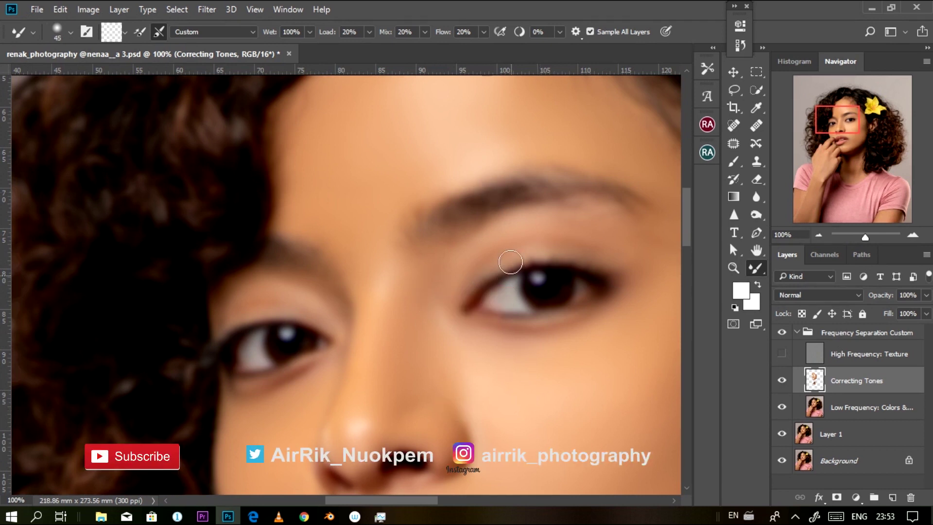